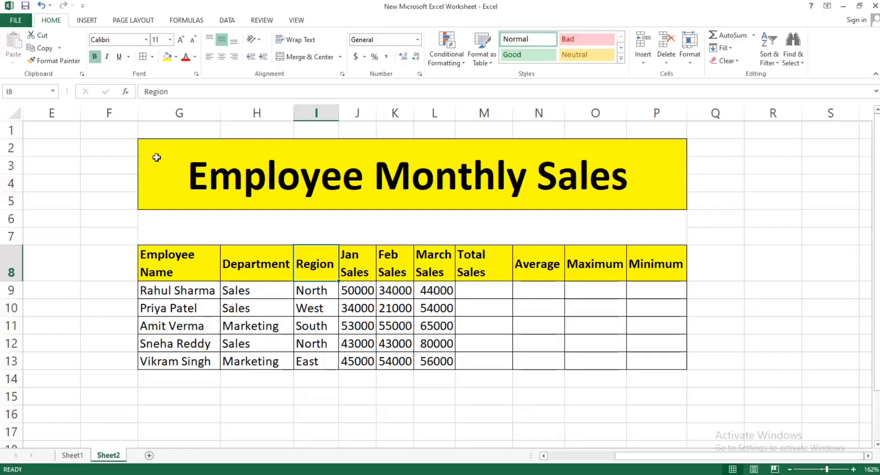
# Examine the Employee Monthly Sales layout, including the January figures and the Total Sales, Average, Maximum and Minimum headers
pyautogui.moveTo(104, 131); pyautogui.dragTo(105, 307)
pyautogui.moveTo(77, 237); pyautogui.dragTo(200, 233)
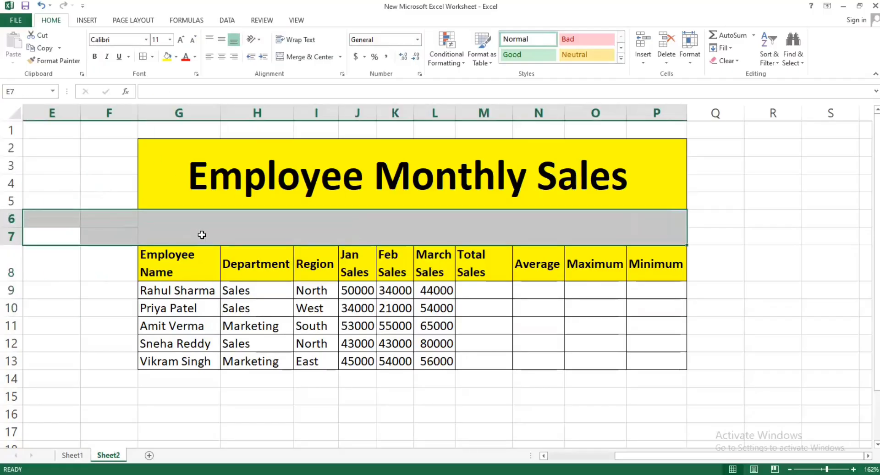
pyautogui.click(397, 316)
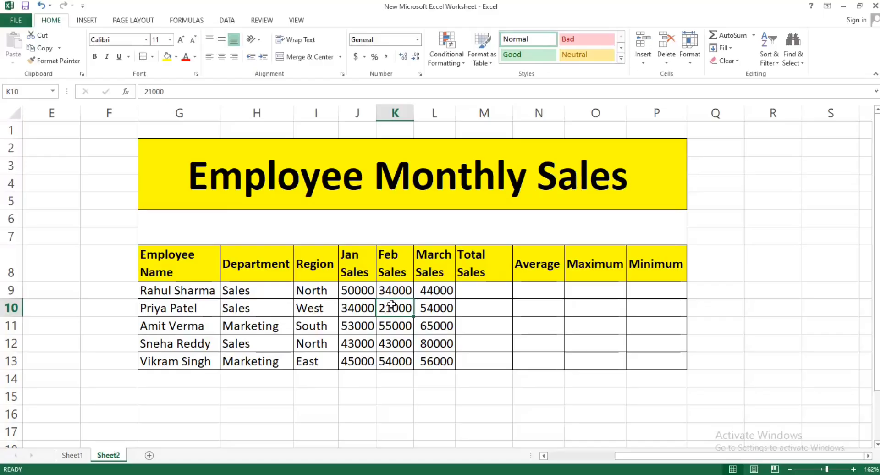
pyautogui.click(364, 295)
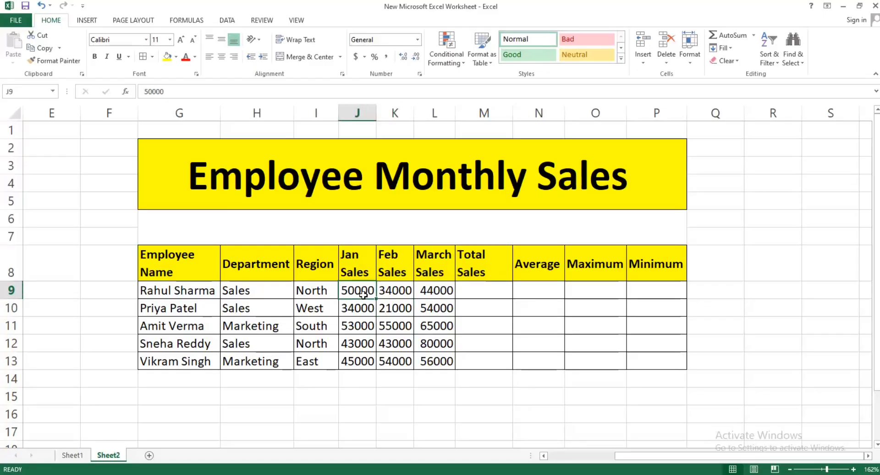
pyautogui.click(472, 261)
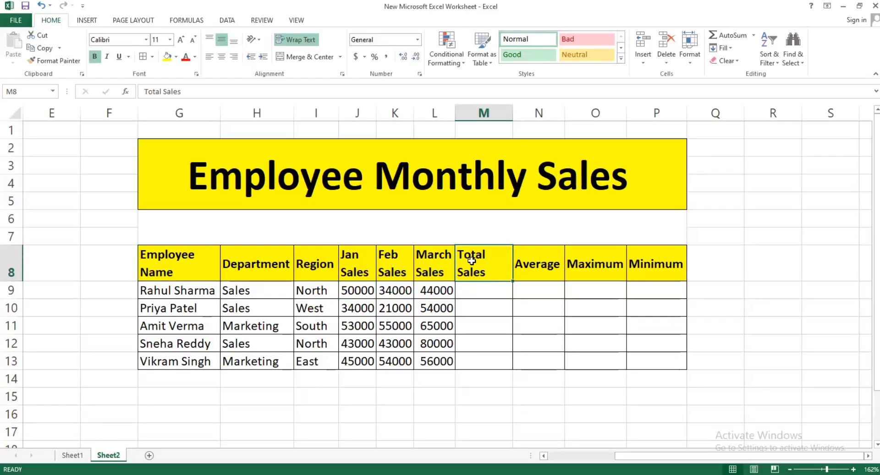
pyautogui.click(529, 264)
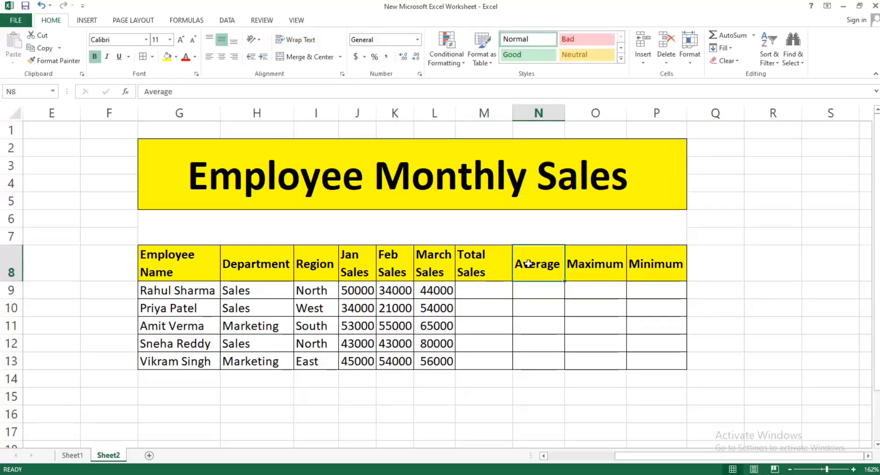
pyautogui.click(579, 267)
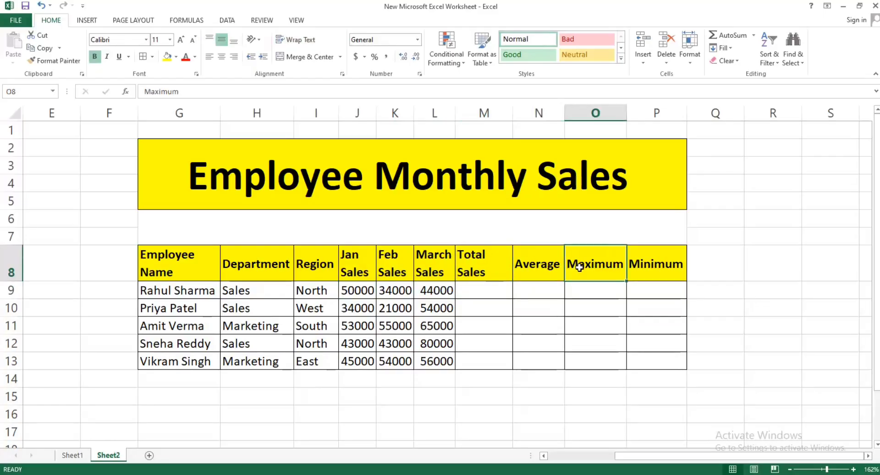
pyautogui.click(658, 270)
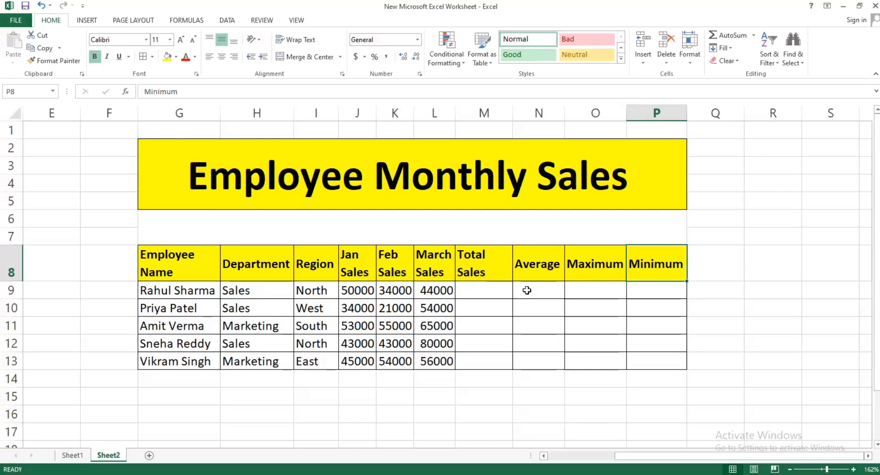
pyautogui.click(479, 297)
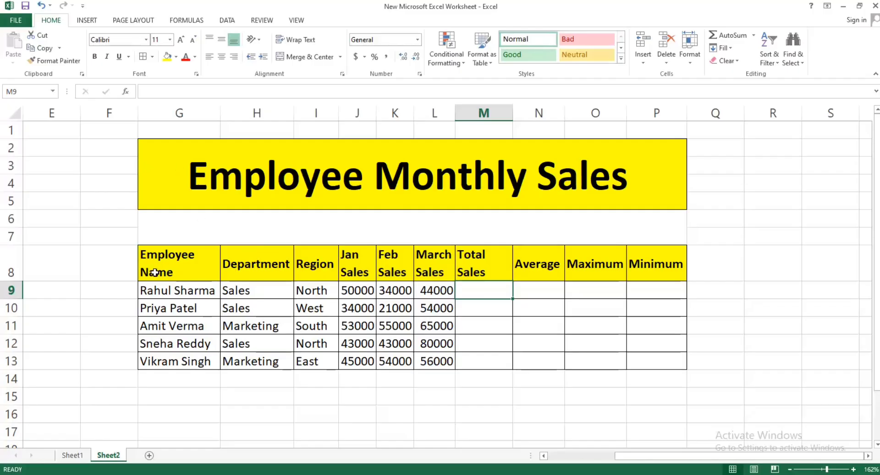
# Review the employee name, department, region and January to March sales data in the table
pyautogui.moveTo(158, 264); pyautogui.dragTo(165, 362)
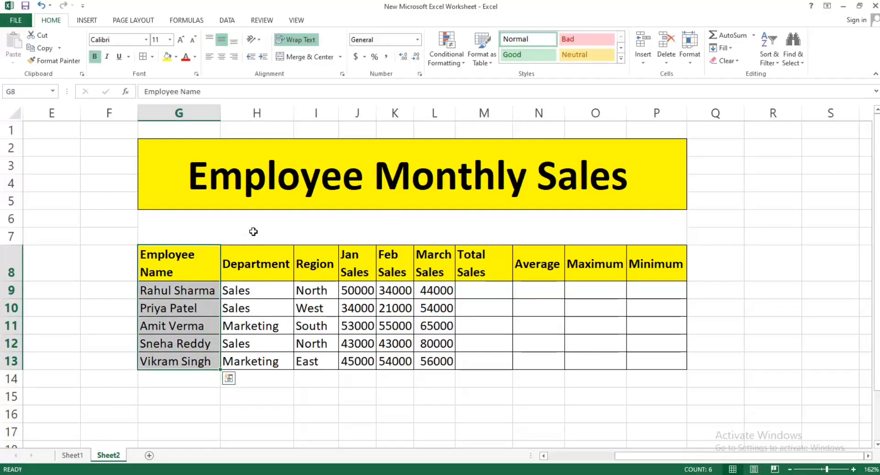
pyautogui.moveTo(254, 257); pyautogui.dragTo(247, 347)
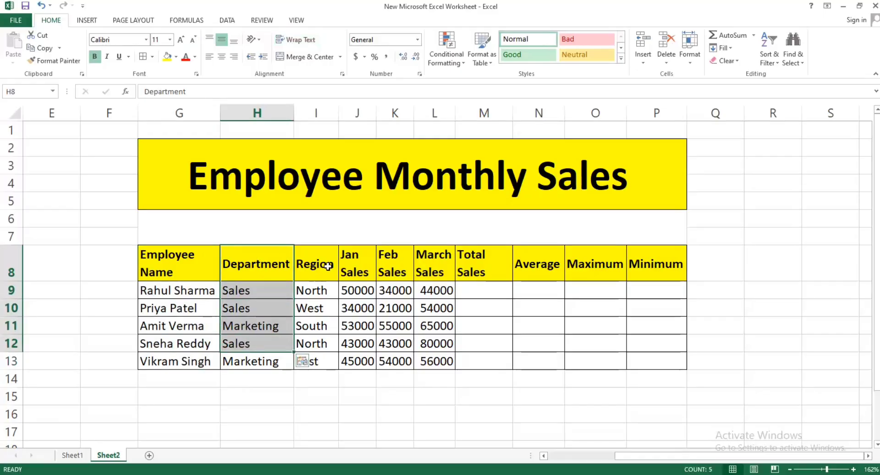
pyautogui.moveTo(327, 265); pyautogui.dragTo(321, 344)
pyautogui.click(342, 285)
pyautogui.moveTo(342, 285); pyautogui.dragTo(436, 307)
pyautogui.click(246, 291)
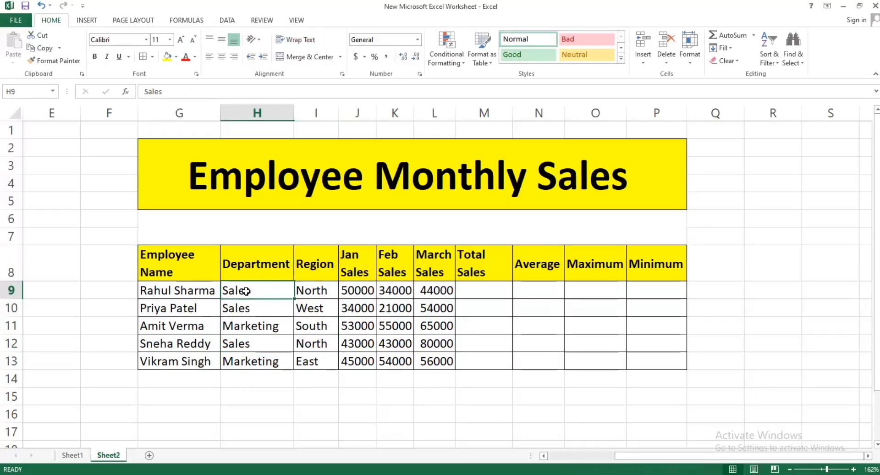
pyautogui.click(348, 285)
pyautogui.moveTo(348, 285); pyautogui.dragTo(417, 286)
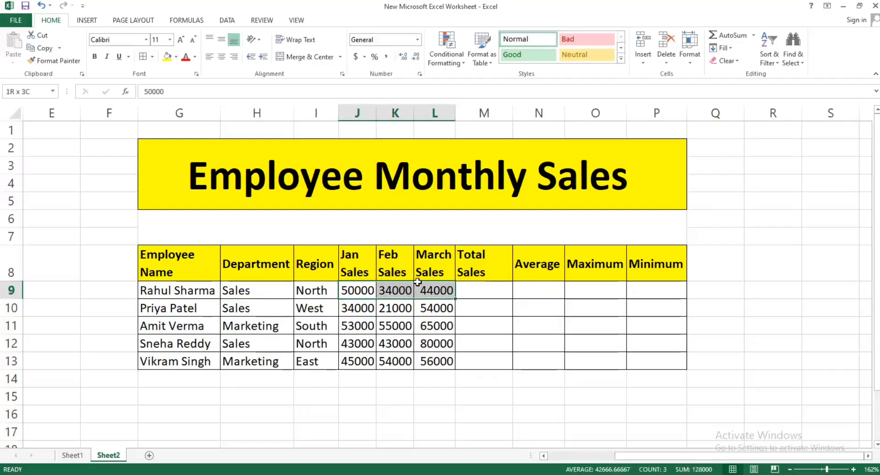
# Enter =SUM(J9:L9) in cell M9 to total the first employee's January to March sales
pyautogui.click(466, 290)
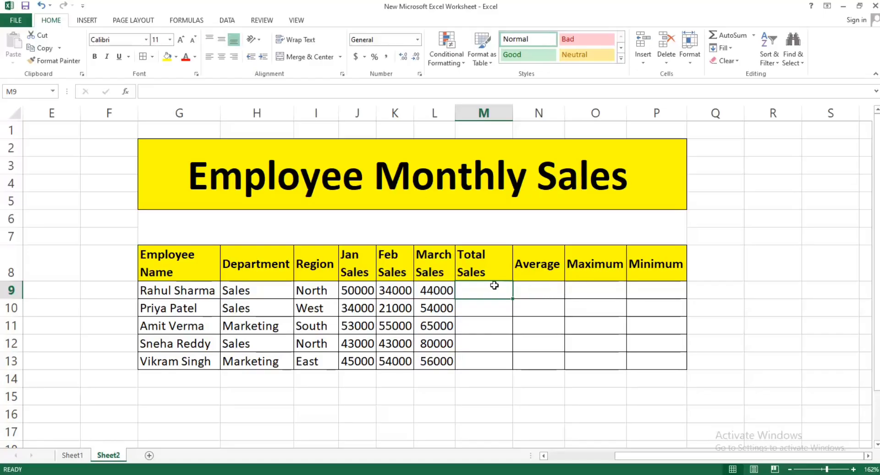
pyautogui.write('=s')
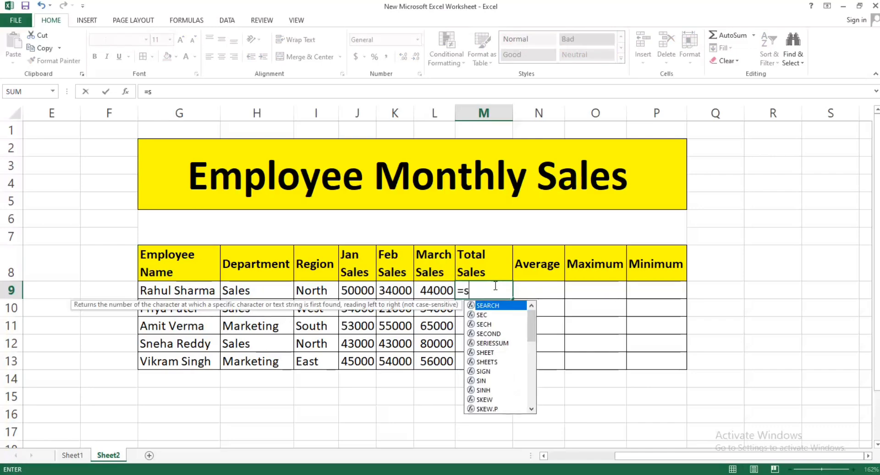
pyautogui.write('um')
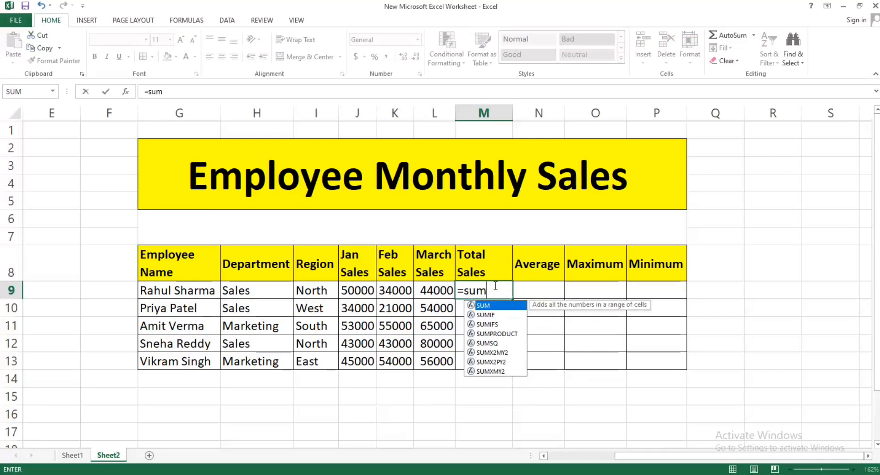
pyautogui.press('Tab')
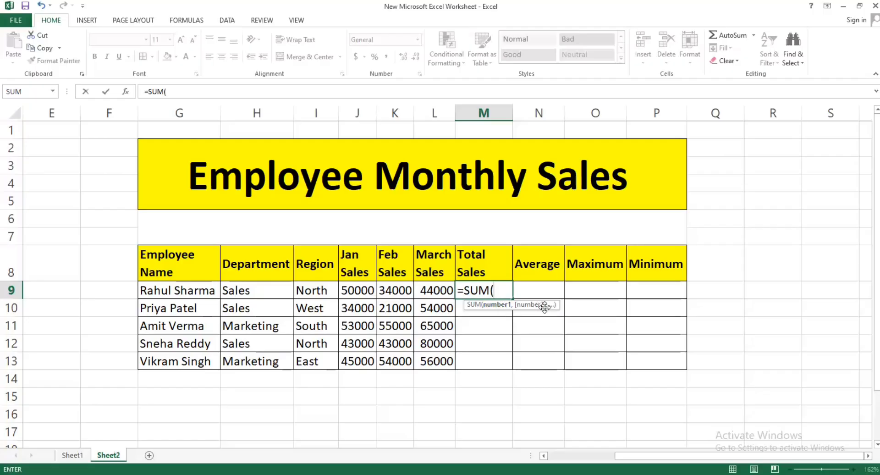
pyautogui.click(354, 290)
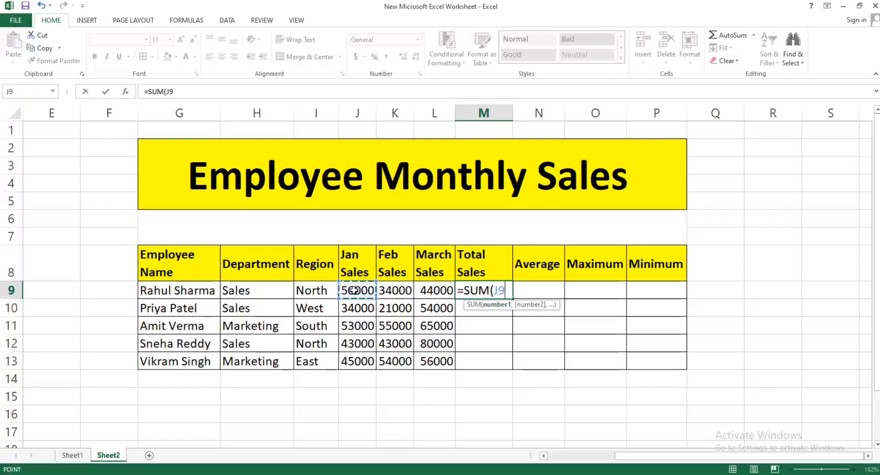
pyautogui.hotkey('shift', 'Right')
pyautogui.hotkey('shift', 'Right')
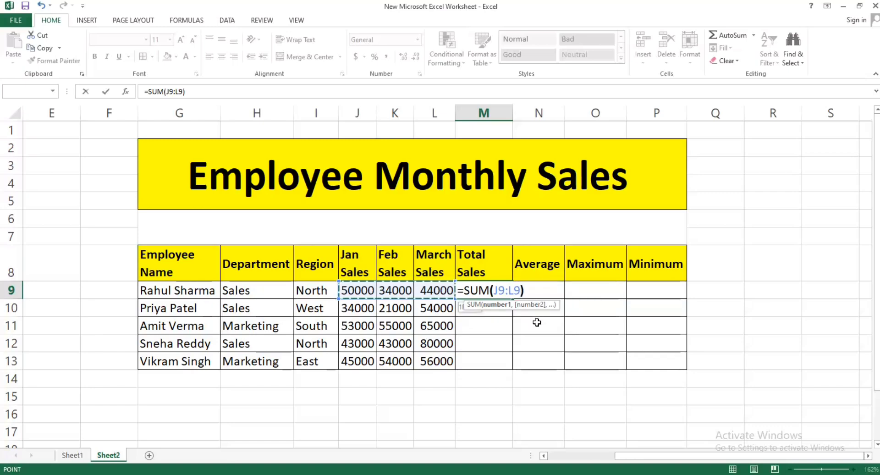
pyautogui.press('Return')
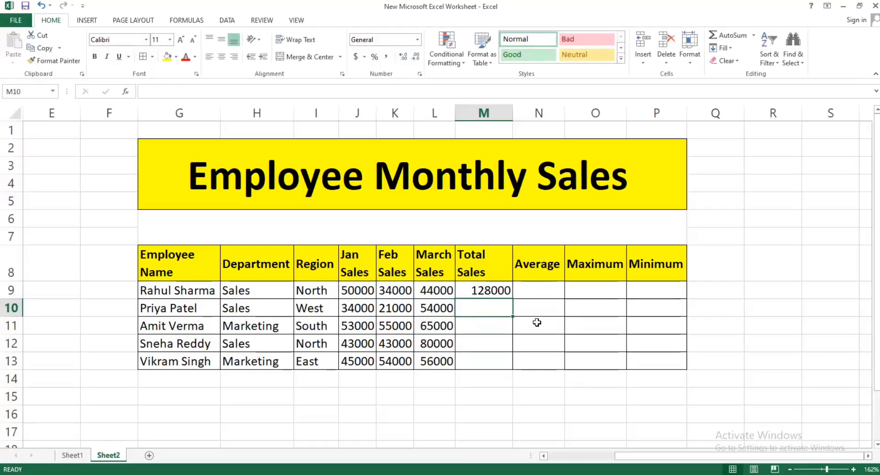
pyautogui.press('Up')
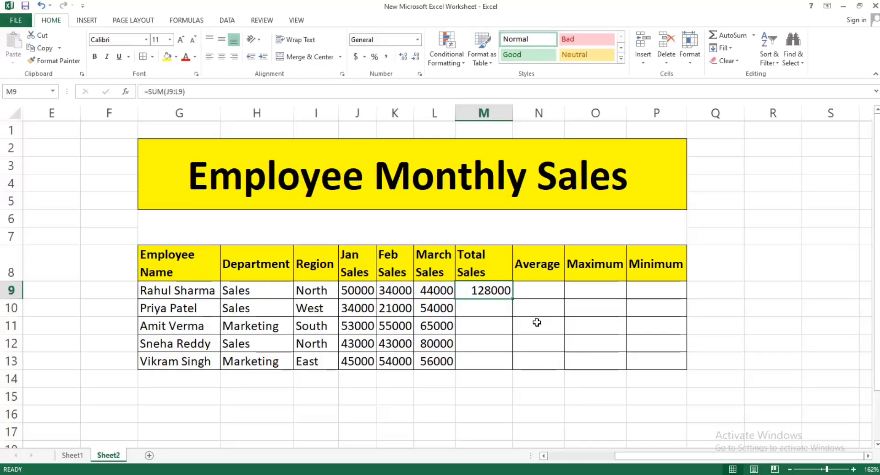
pyautogui.click(505, 309)
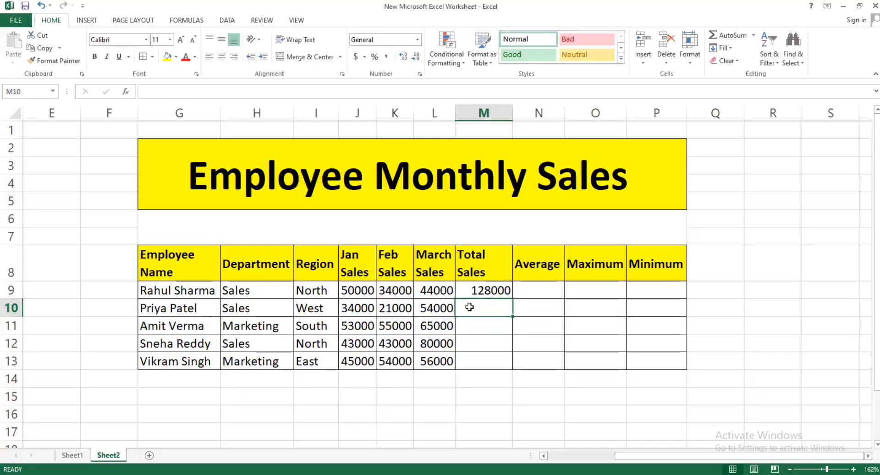
pyautogui.write('=sum')
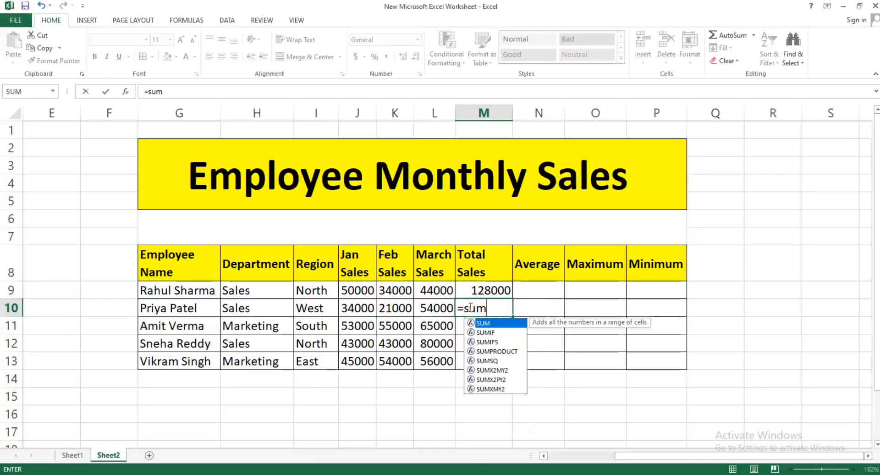
pyautogui.press('BackSpace')
pyautogui.press('BackSpace')
pyautogui.press('BackSpace')
pyautogui.press('BackSpace')
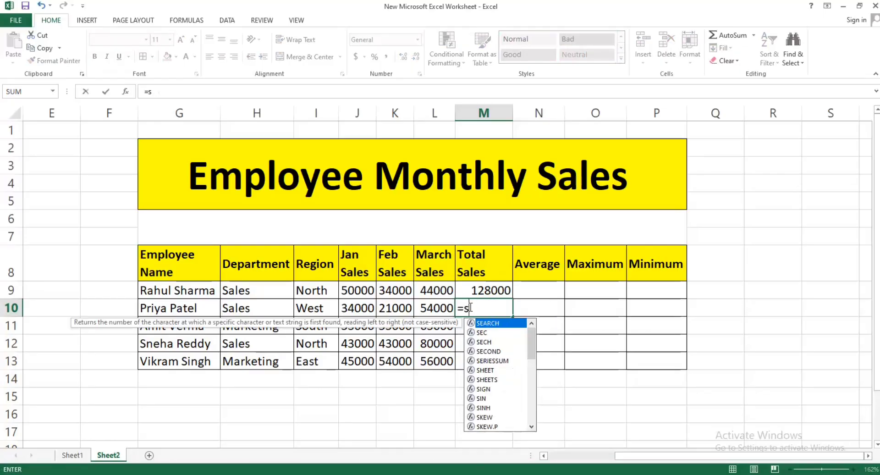
pyautogui.press('Return')
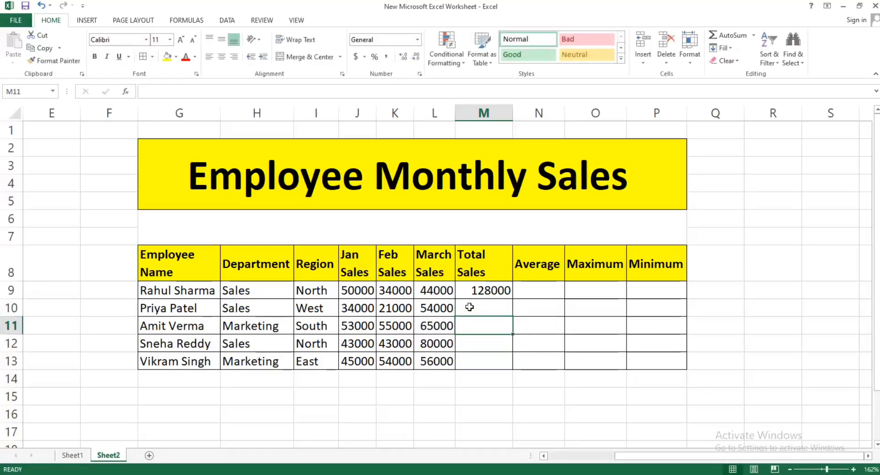
# Fill the SUM formula from M9 down to M13 and check the copied formula in M10
pyautogui.press('Up')
pyautogui.press('Up')
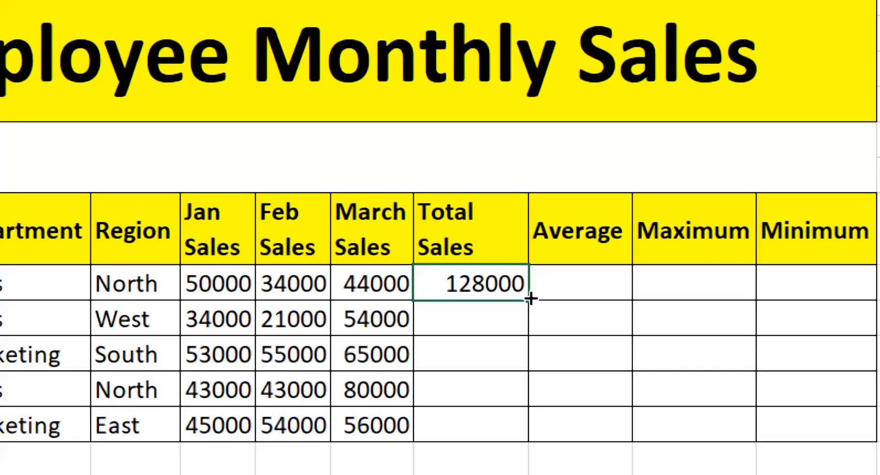
pyautogui.doubleClick(530, 298)
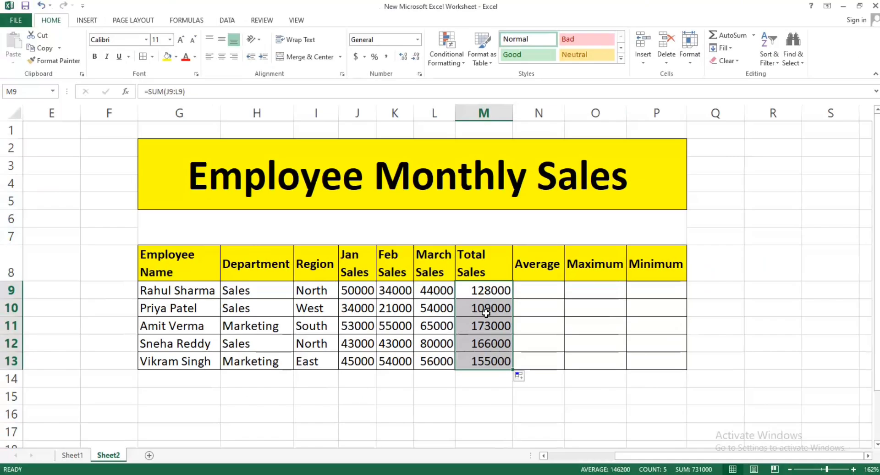
pyautogui.click(486, 313)
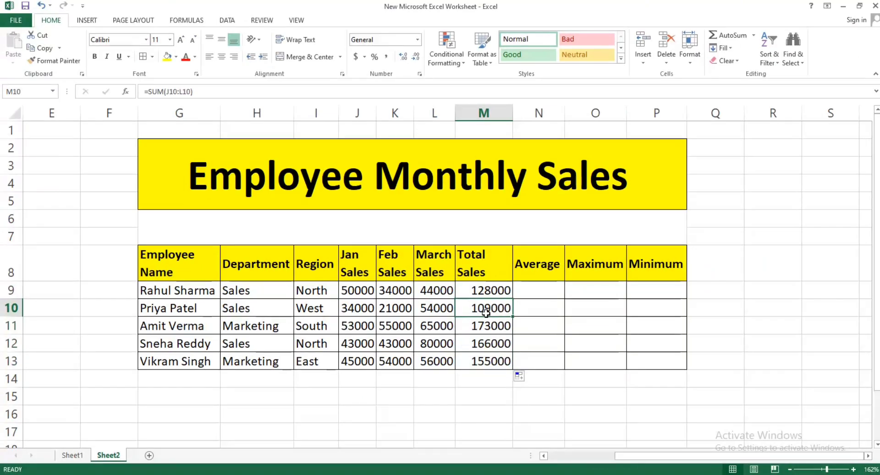
# Enter =AVERAGE(J9:L9) in cell N9 and fill the formula down to N13
pyautogui.click(524, 292)
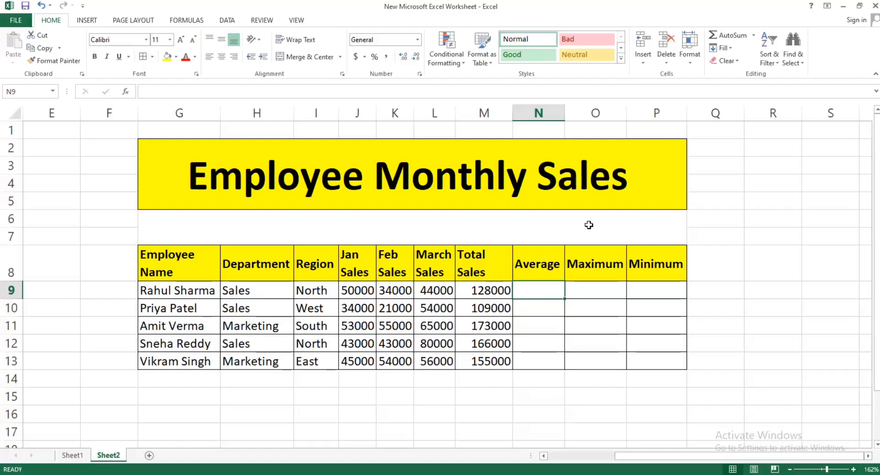
pyautogui.write('=av')
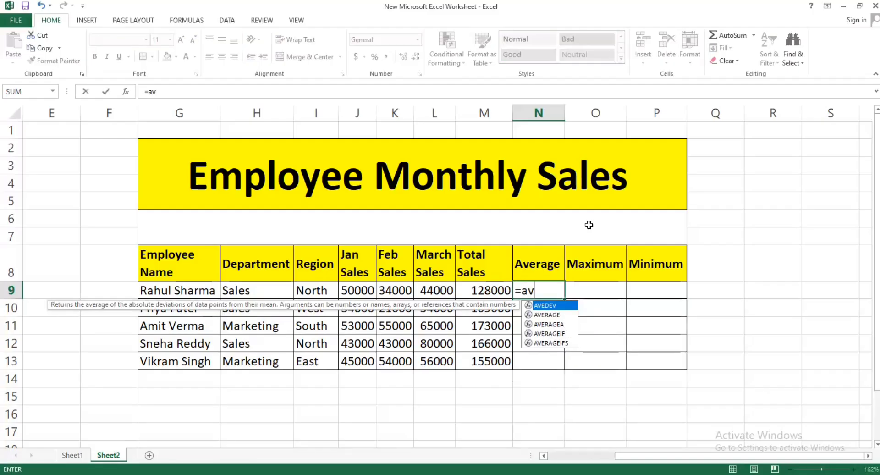
pyautogui.press('Down')
pyautogui.press('Tab')
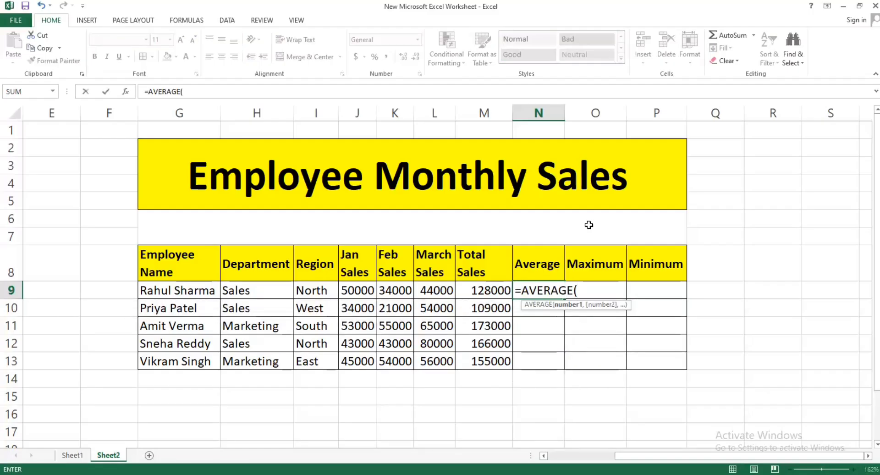
pyautogui.press('Left')
pyautogui.press('Left')
pyautogui.hotkey('shift', 'Left')
pyautogui.hotkey('shift', 'Left')
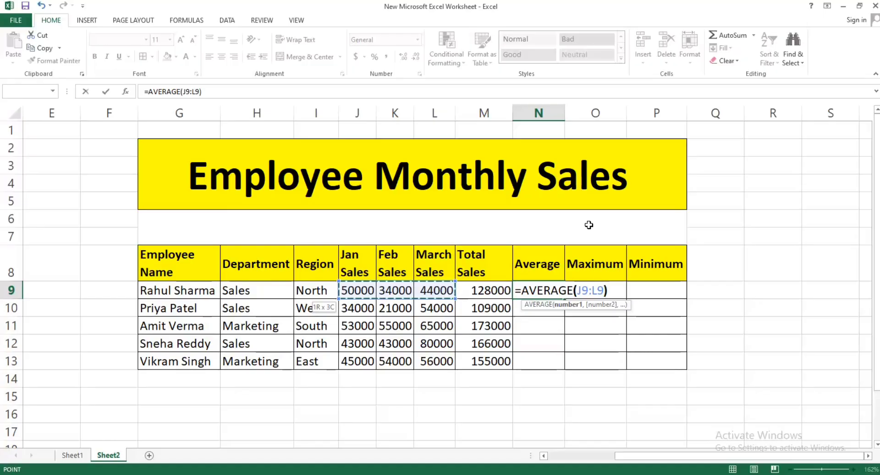
pyautogui.press('Return')
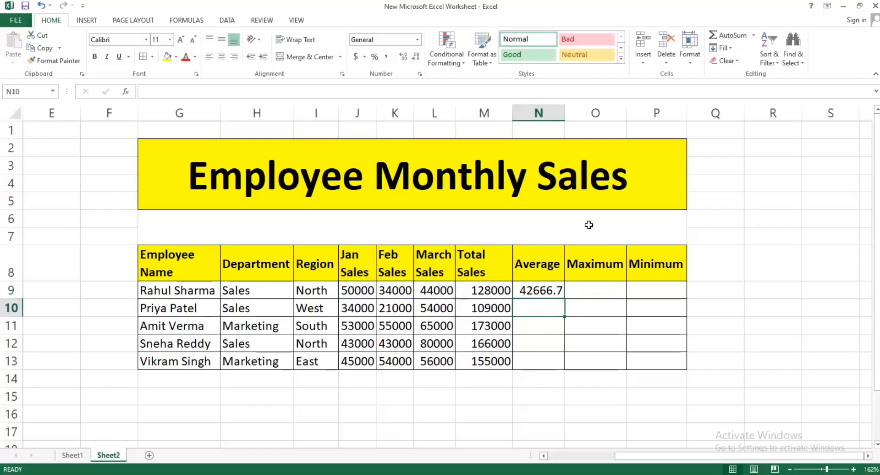
pyautogui.press('Up')
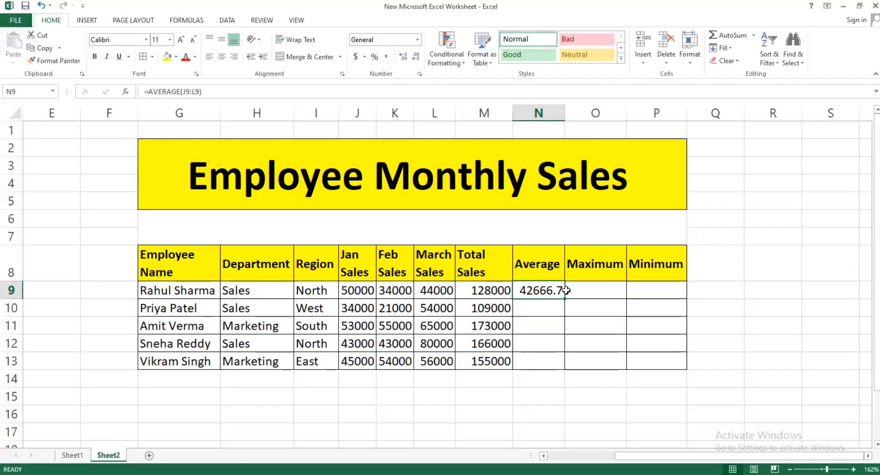
pyautogui.moveTo(567, 299); pyautogui.dragTo(568, 370)
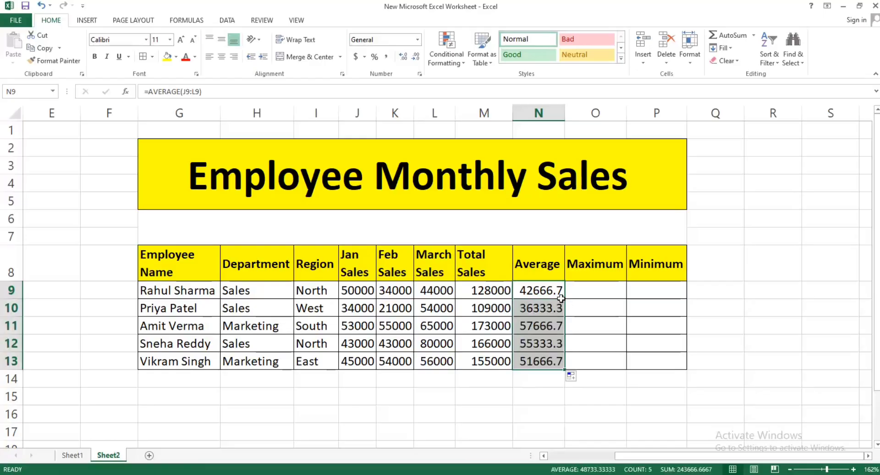
# Enter =MAX(J9:L9) in cell O9 and fill the formula down to O13
pyautogui.click(598, 289)
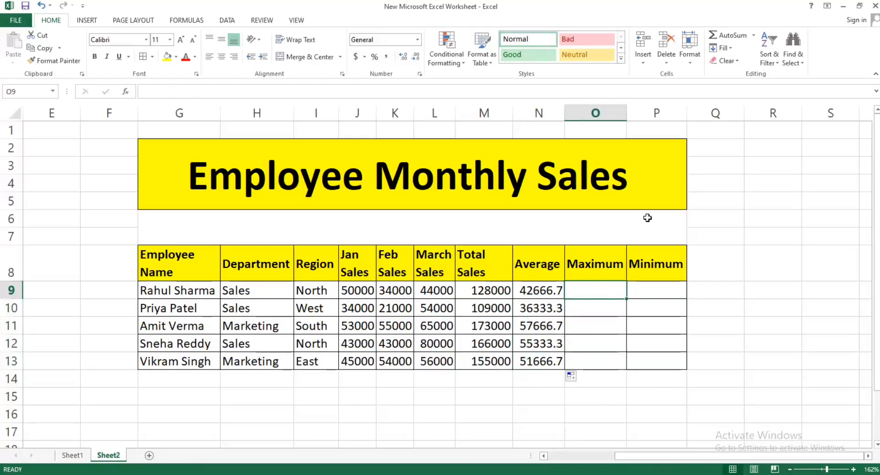
pyautogui.write('=max')
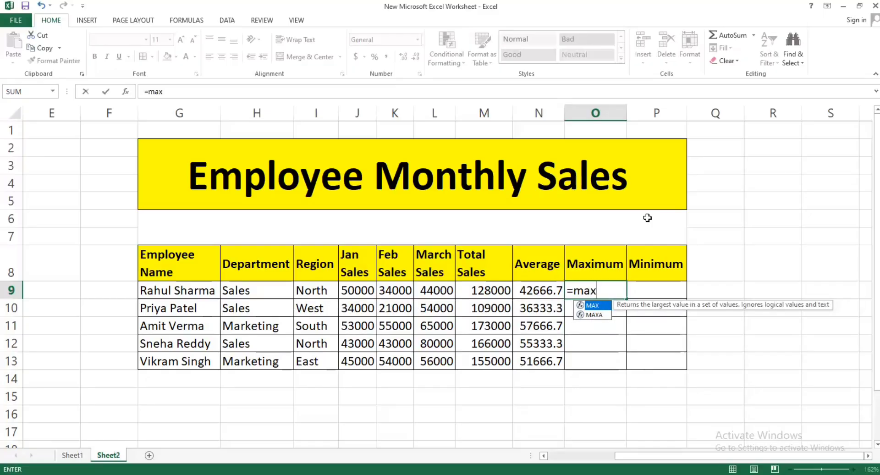
pyautogui.press('Tab')
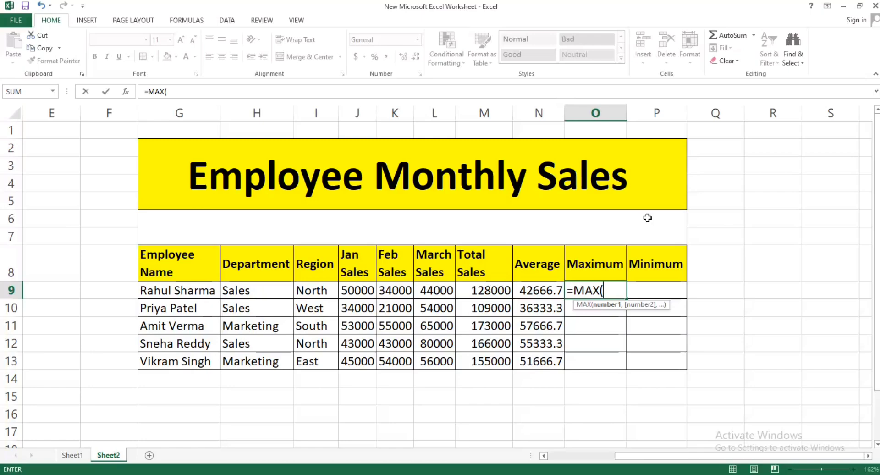
pyautogui.click(356, 291)
pyautogui.hotkey('shift', 'Right')
pyautogui.hotkey('shift', 'Right')
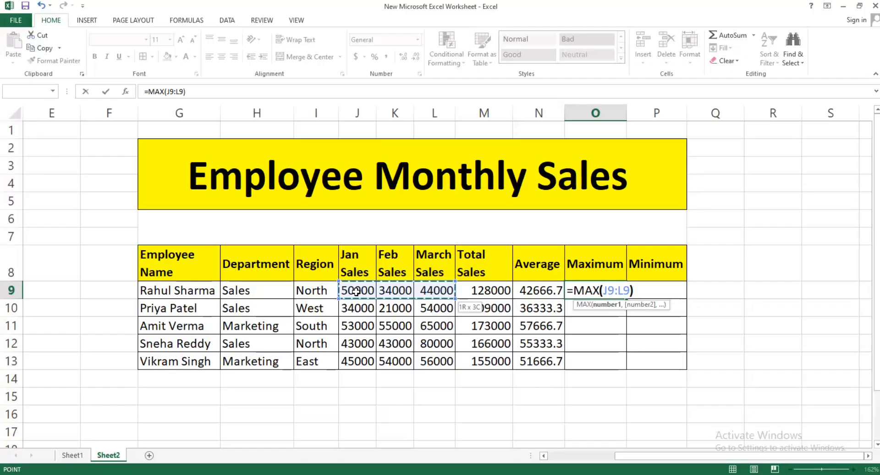
pyautogui.write(')')
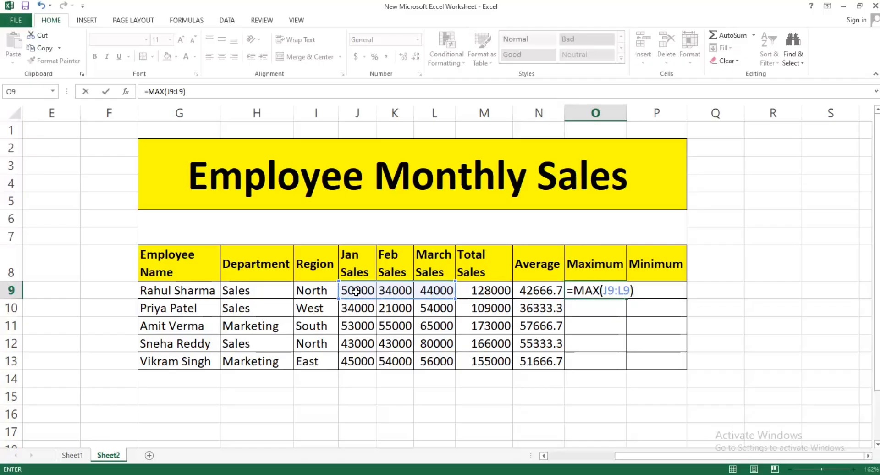
pyautogui.press('Return')
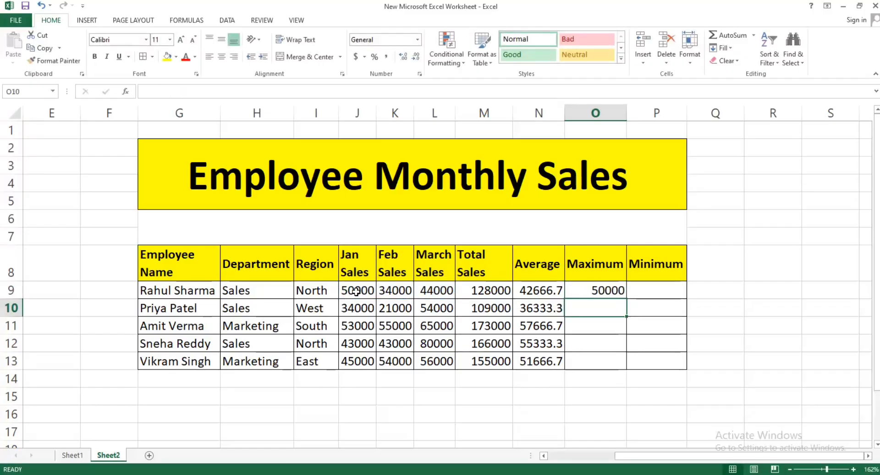
pyautogui.click(589, 289)
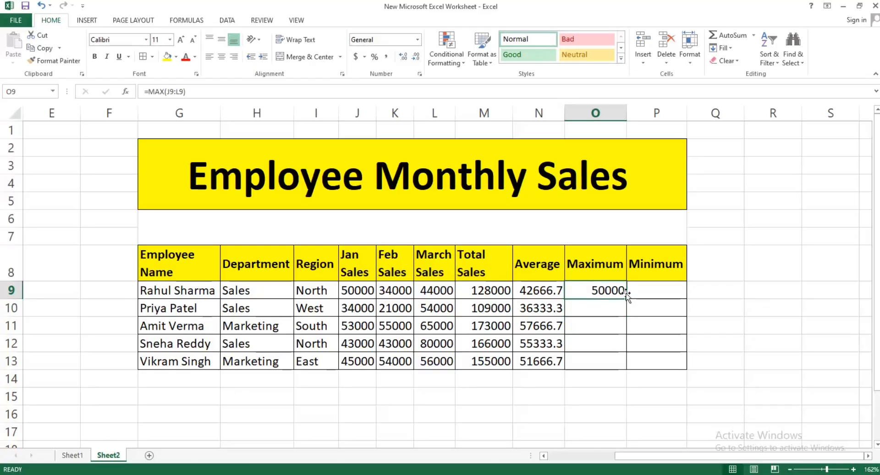
pyautogui.moveTo(626, 298); pyautogui.dragTo(626, 369)
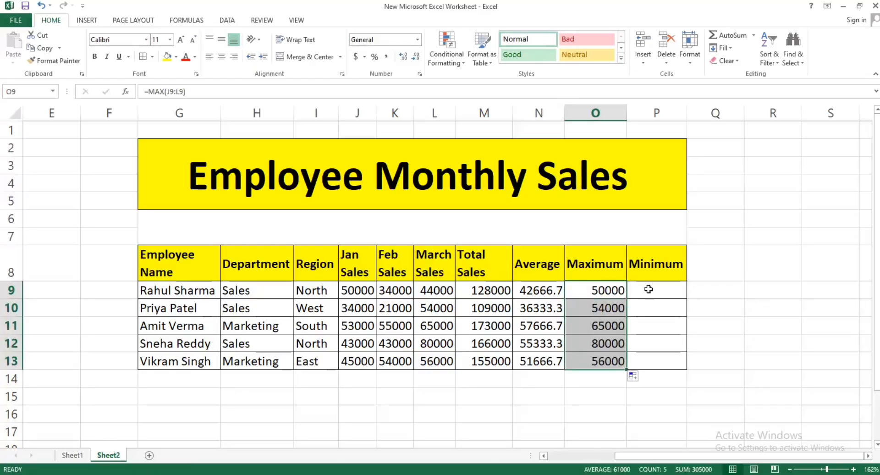
# Enter =MIN(J9:L9) in cell P9 and fill the formula down to P13
pyautogui.click(643, 281)
pyautogui.write('=min')
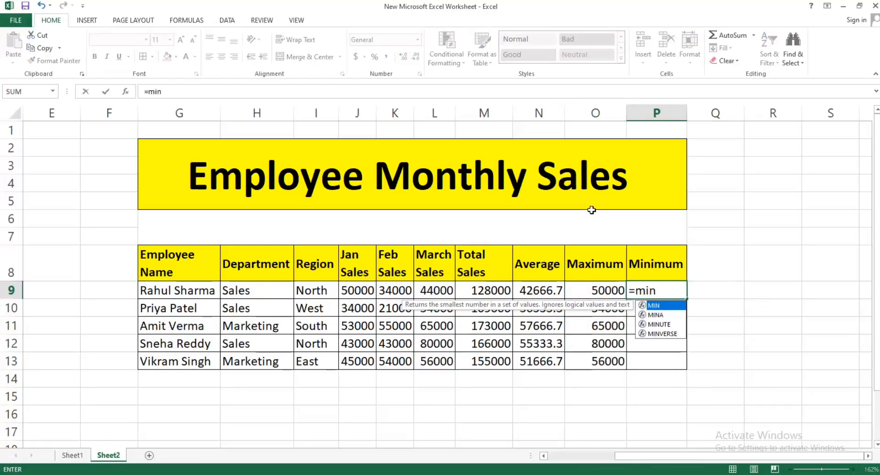
pyautogui.press('Tab')
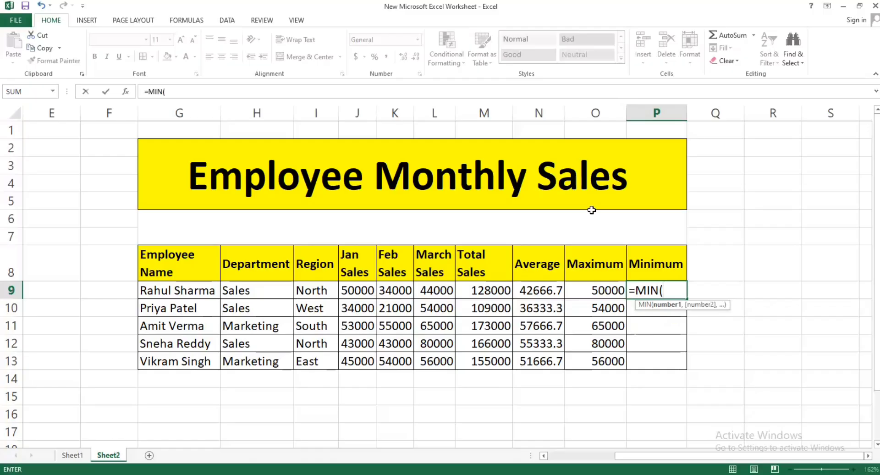
pyautogui.click(352, 293)
pyautogui.hotkey('shift', 'Right')
pyautogui.hotkey('shift', 'Right')
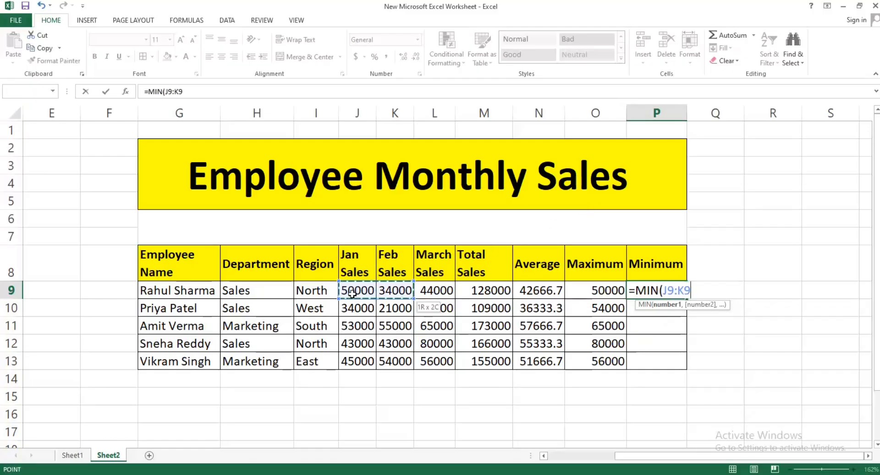
pyautogui.write(')')
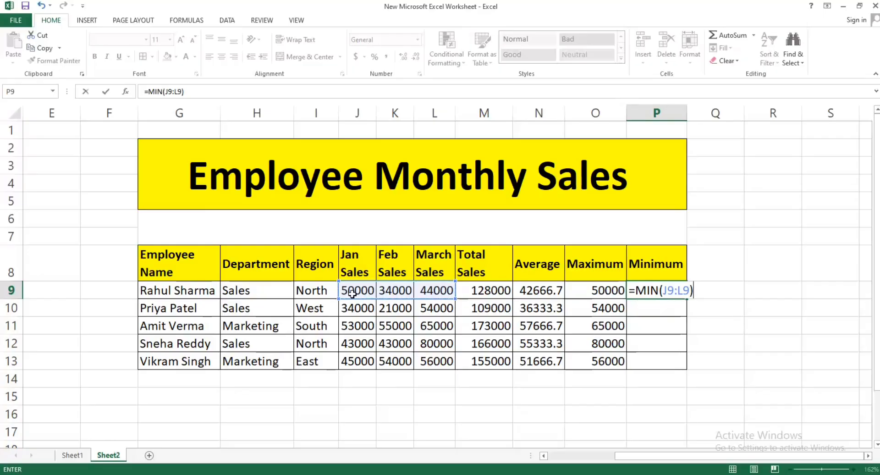
pyautogui.press('Return')
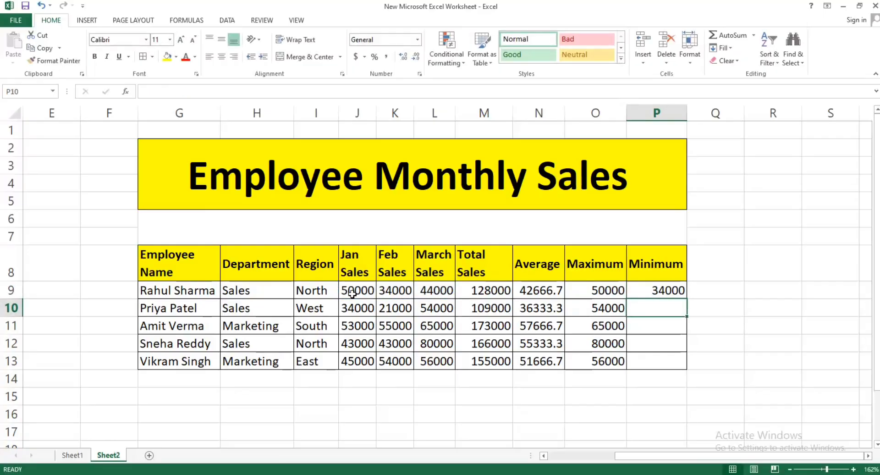
pyautogui.press('Up')
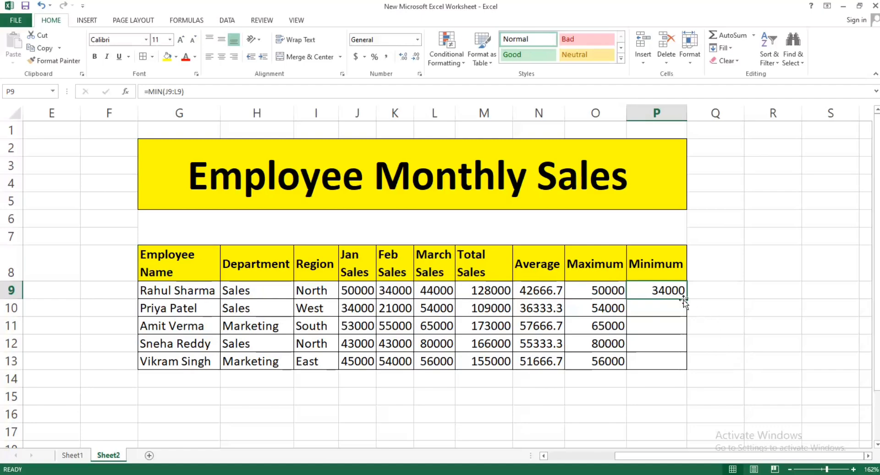
pyautogui.moveTo(687, 298); pyautogui.dragTo(687, 298)
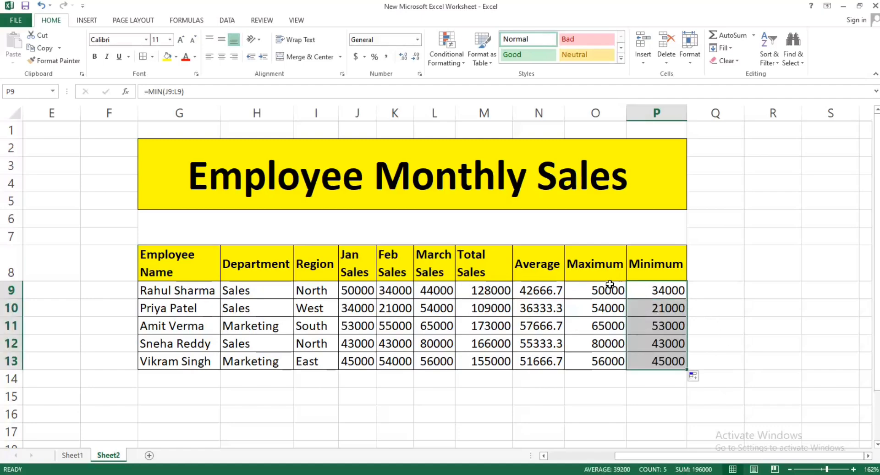
# Review the calculated total, average, maximum and minimum columns together with the table's headers and employee rows
pyautogui.moveTo(465, 266); pyautogui.dragTo(634, 273)
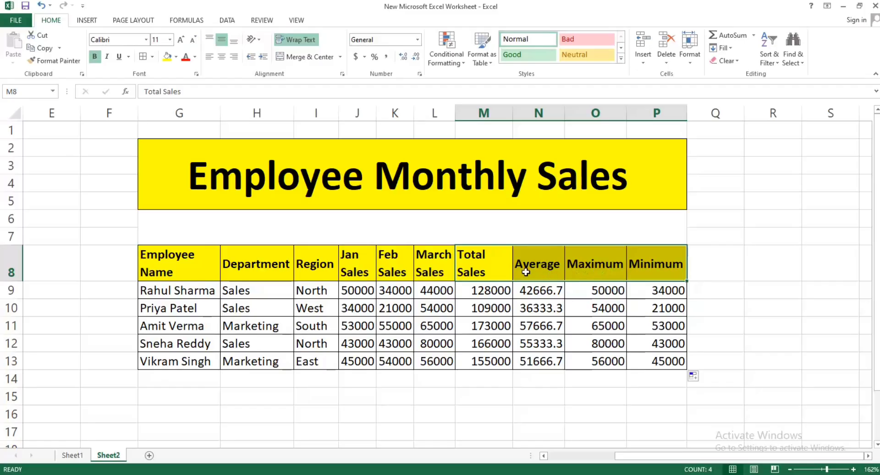
pyautogui.moveTo(494, 265); pyautogui.dragTo(653, 362)
pyautogui.click(408, 302)
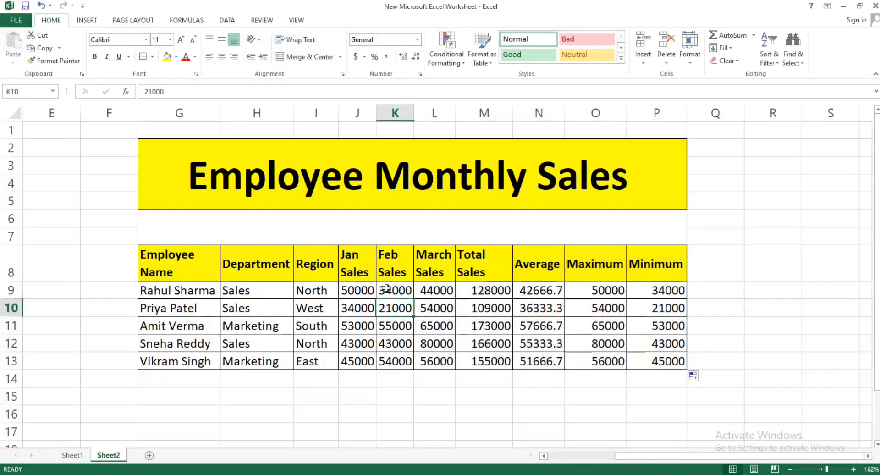
pyautogui.moveTo(156, 265); pyautogui.dragTo(690, 370)
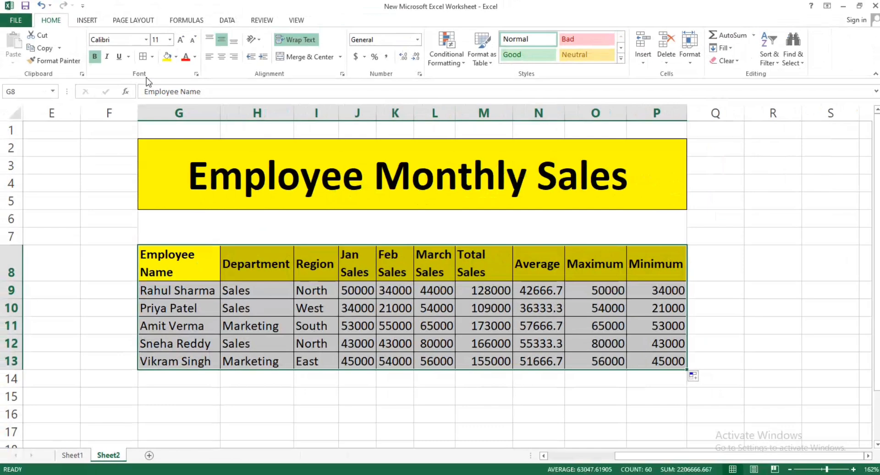
pyautogui.click(169, 264)
pyautogui.moveTo(145, 291); pyautogui.dragTo(668, 361)
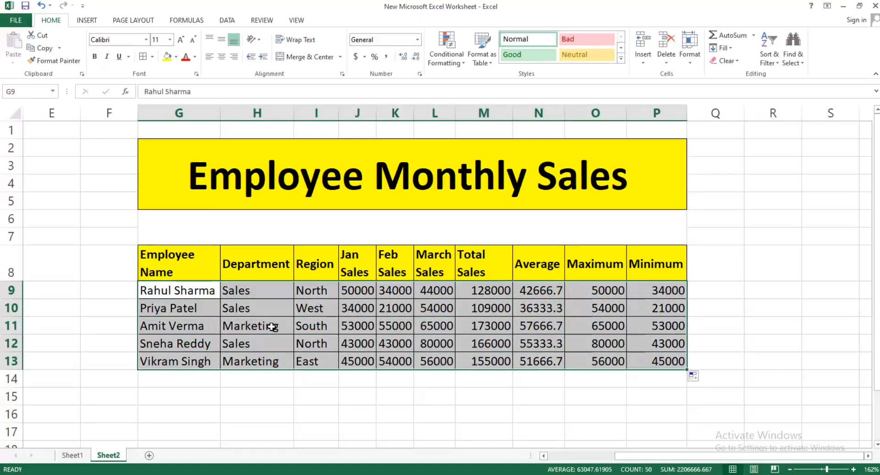
pyautogui.click(263, 310)
pyautogui.click(243, 294)
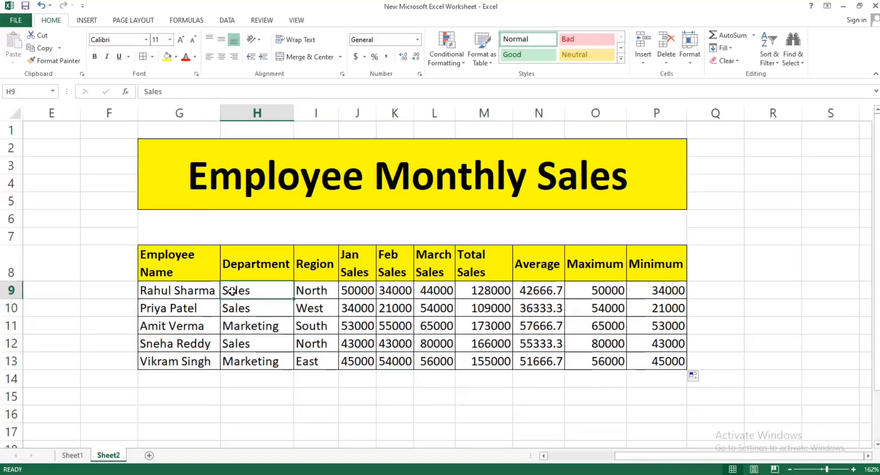
# Give the first employee's name in cell G9 a red theme fill and white text
pyautogui.click(185, 290)
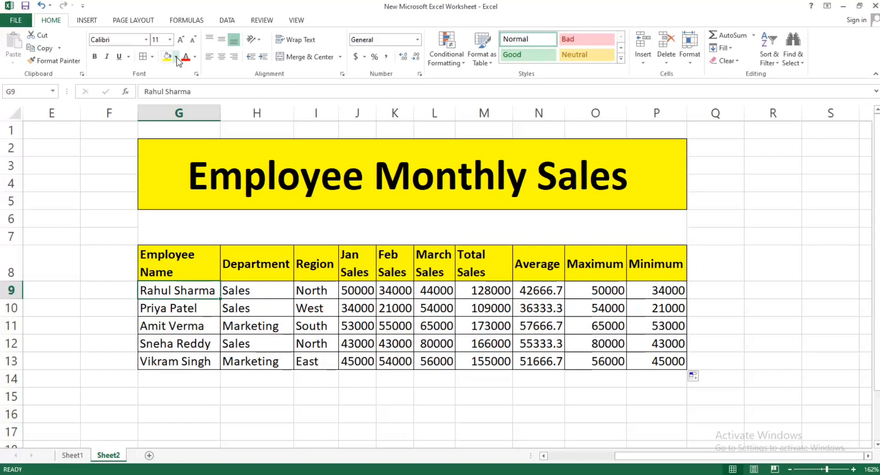
pyautogui.click(180, 59)
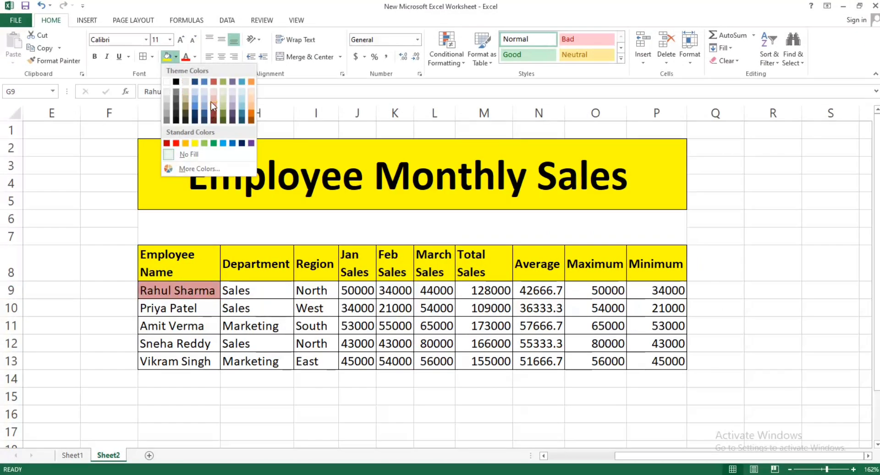
pyautogui.click(214, 82)
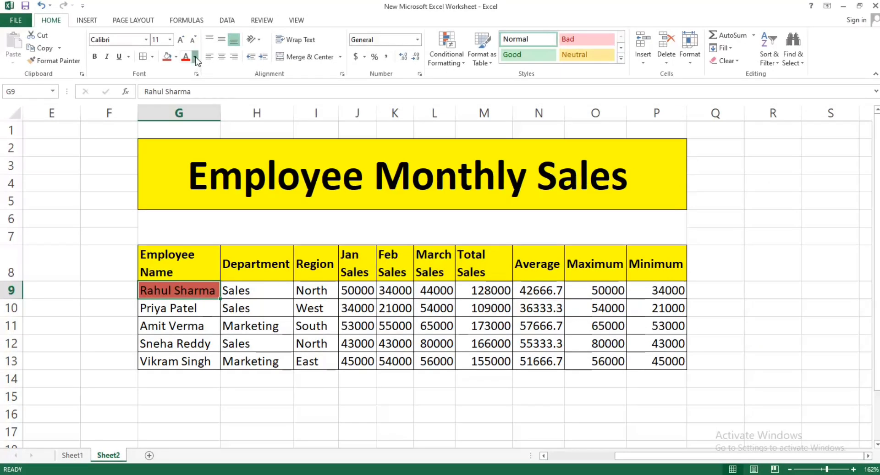
pyautogui.click(195, 57)
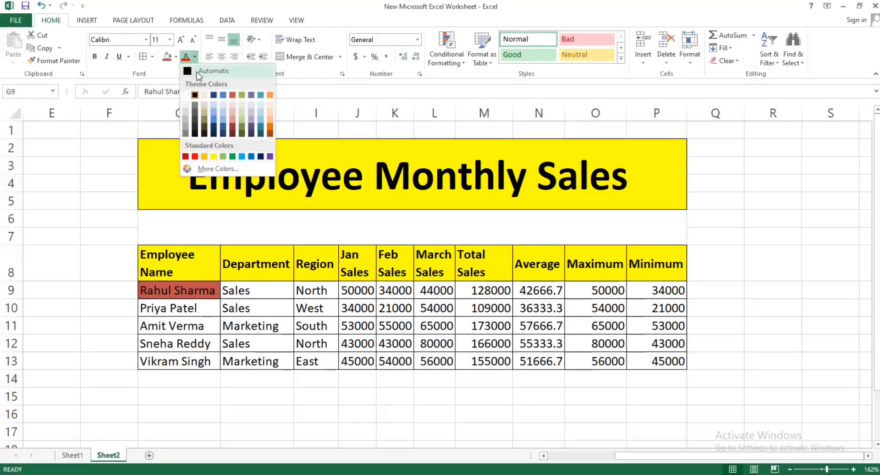
pyautogui.click(185, 95)
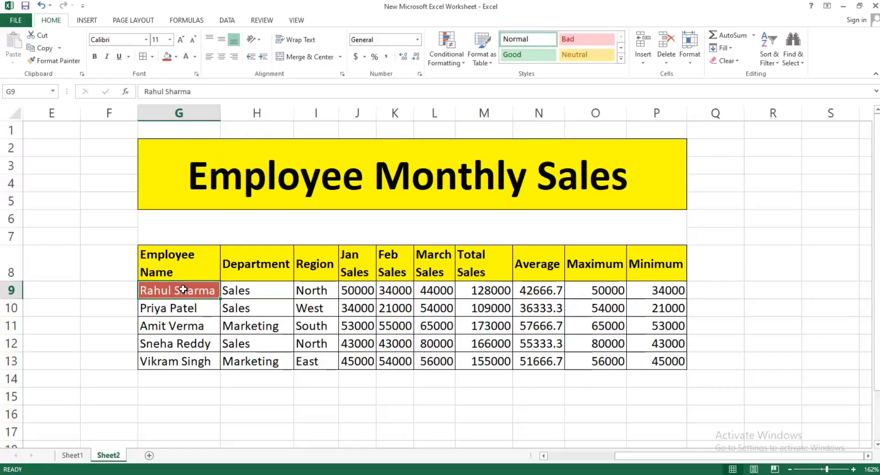
# Undo the font colour and fill colour changes on cell G9
pyautogui.hotkey('ctrl', 'z')
pyautogui.hotkey('ctrl', 'z')
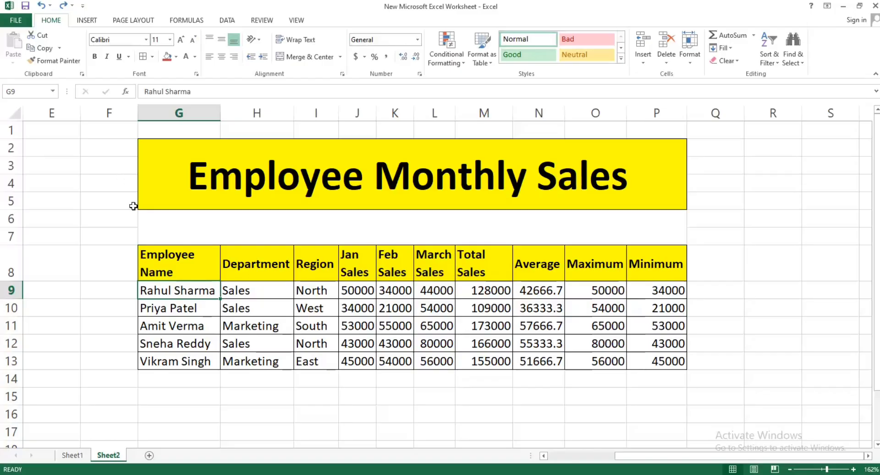
# Change the font of table range G8:P13 to Arial and autofit column G to the employee names
pyautogui.moveTo(167, 257); pyautogui.dragTo(648, 360)
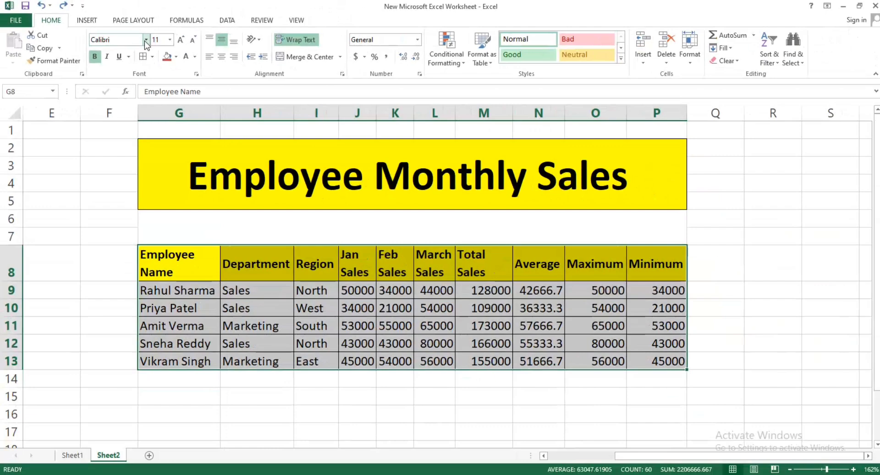
pyautogui.click(146, 41)
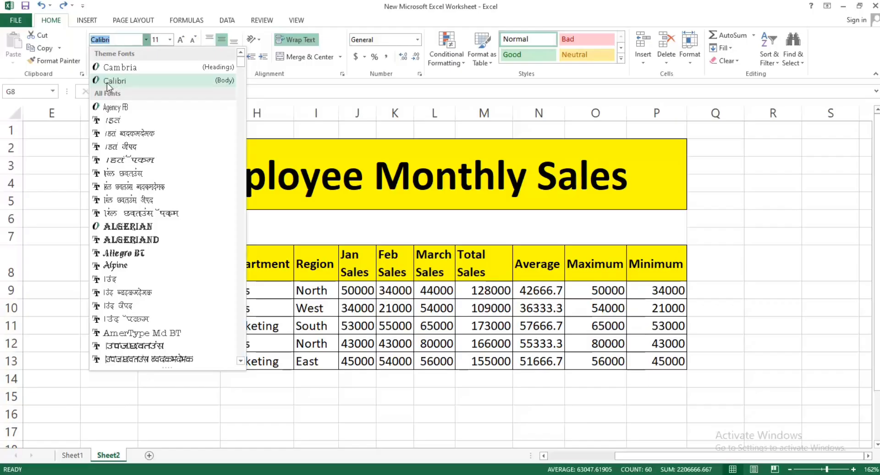
pyautogui.write('ar')
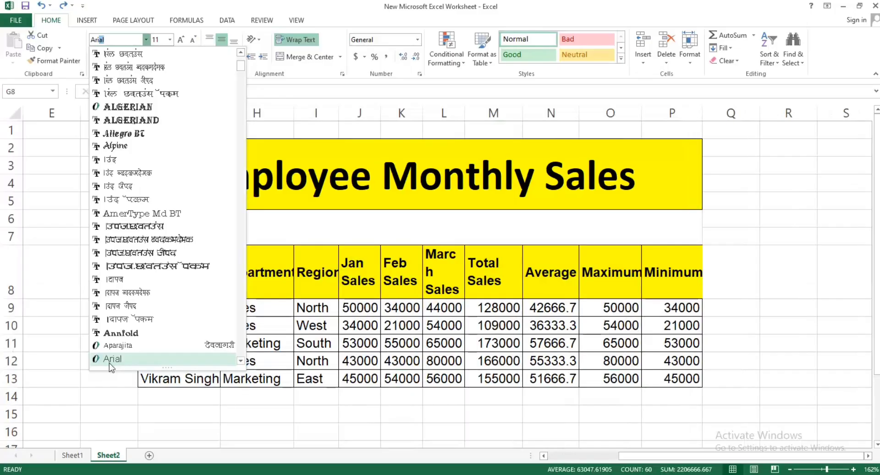
pyautogui.click(110, 359)
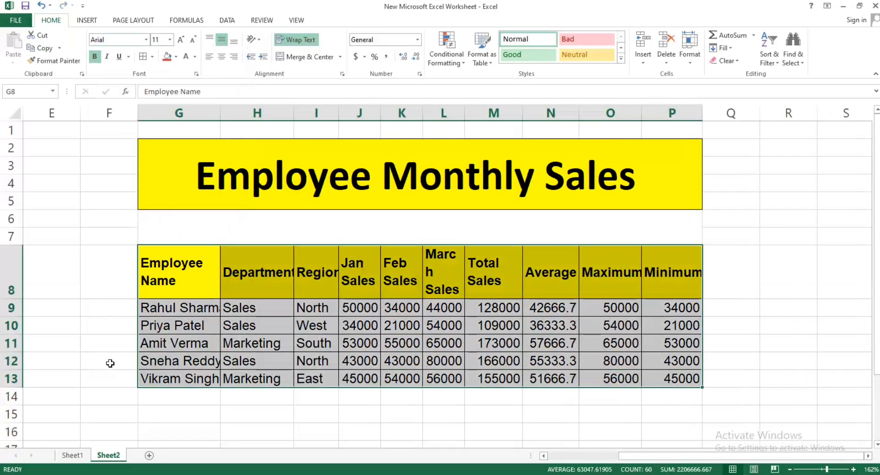
pyautogui.doubleClick(220, 114)
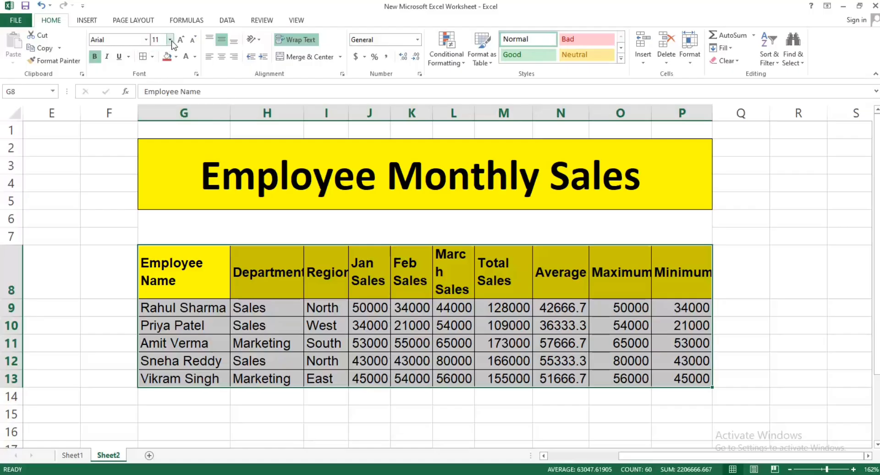
# Try font sizes 36, 72 and 26 on the merged Employee Monthly Sales title
pyautogui.click(237, 166)
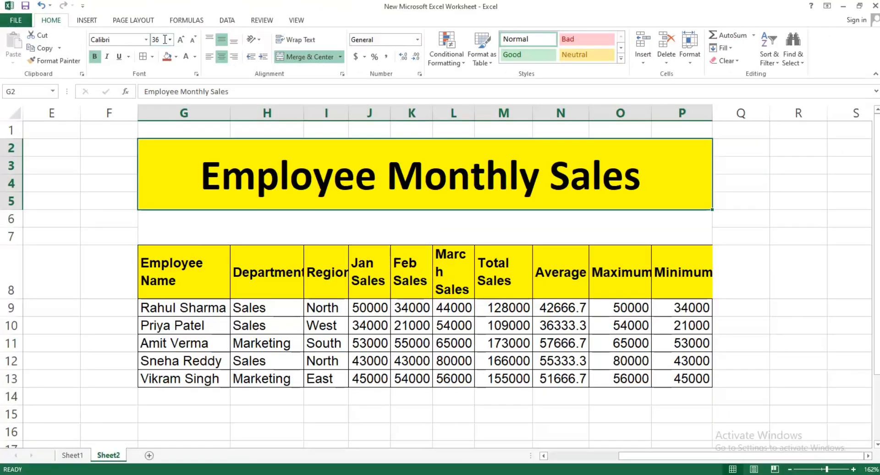
pyautogui.click(171, 40)
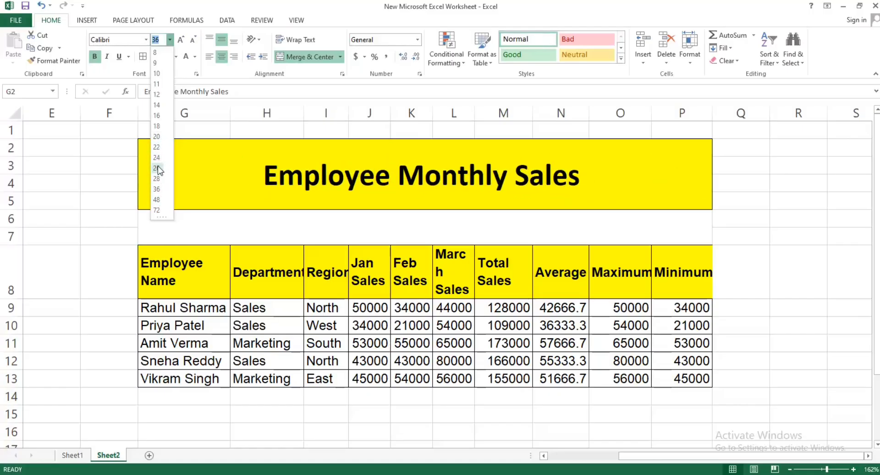
pyautogui.click(158, 188)
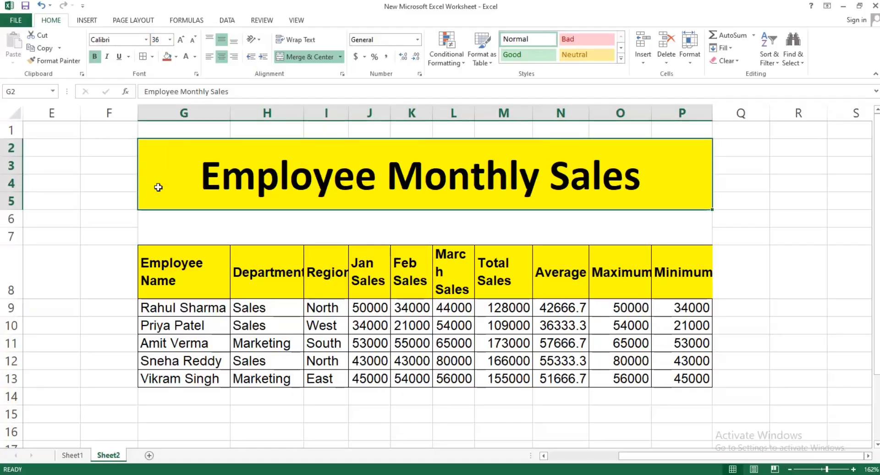
pyautogui.click(169, 42)
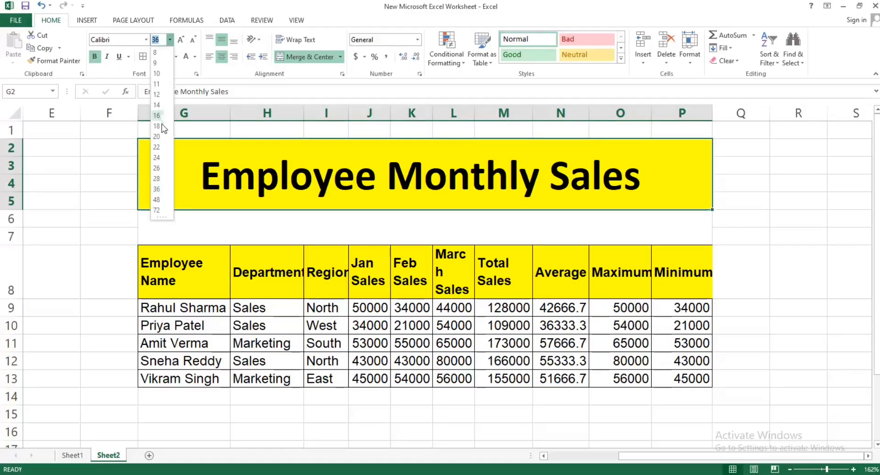
pyautogui.click(156, 210)
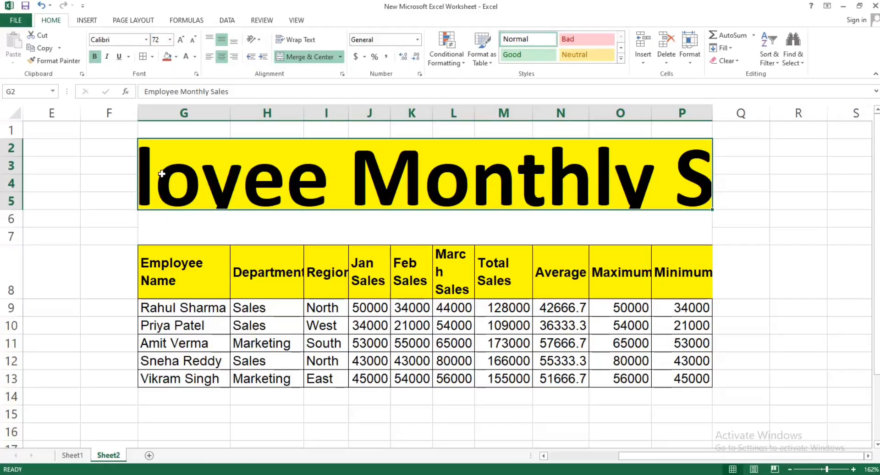
pyautogui.click(170, 40)
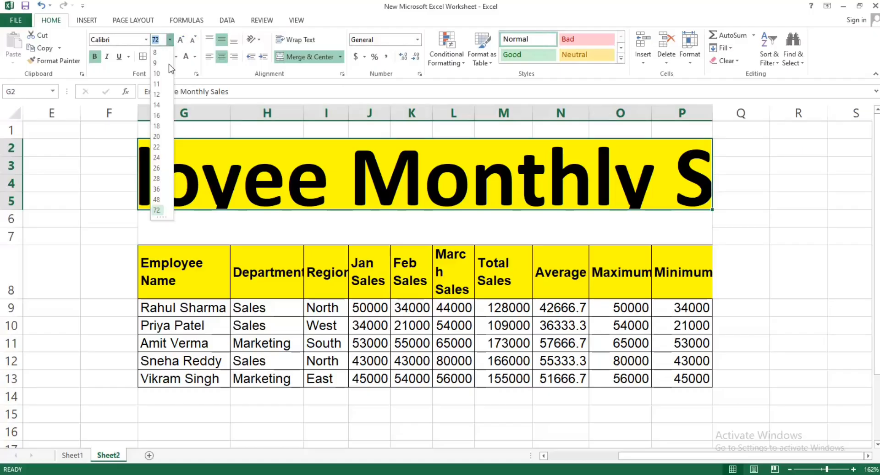
pyautogui.click(157, 168)
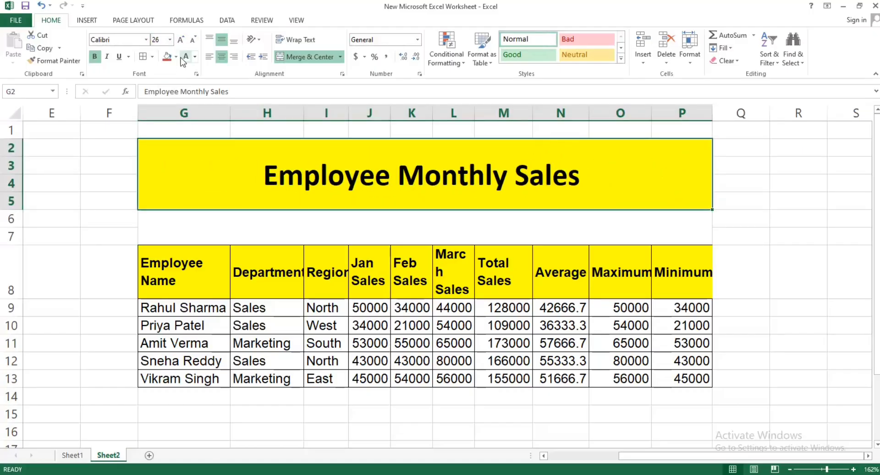
# Step the title's font size up to 72, back down to 28, and finish at 36
pyautogui.click(182, 40)
pyautogui.click(181, 41)
pyautogui.click(182, 40)
pyautogui.click(182, 40)
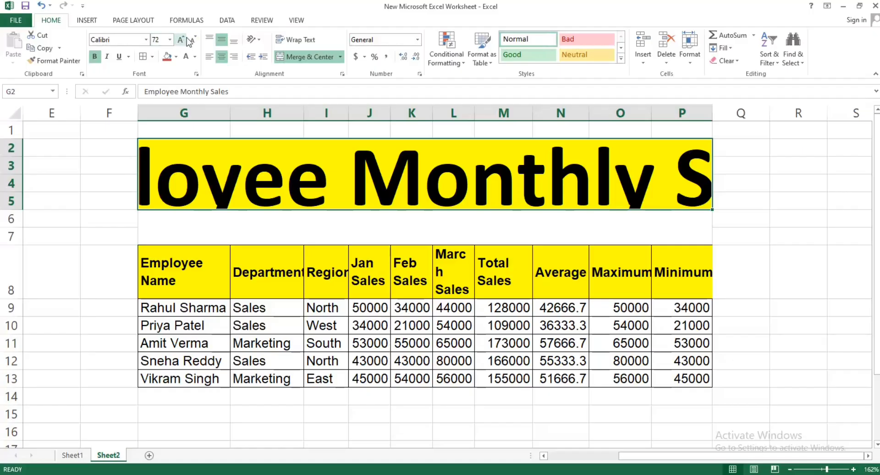
pyautogui.click(192, 41)
pyautogui.click(193, 41)
pyautogui.click(192, 40)
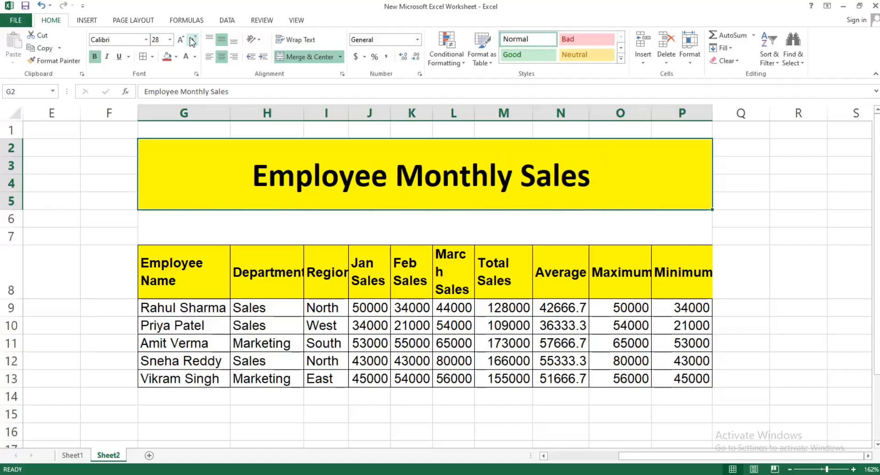
pyautogui.click(181, 41)
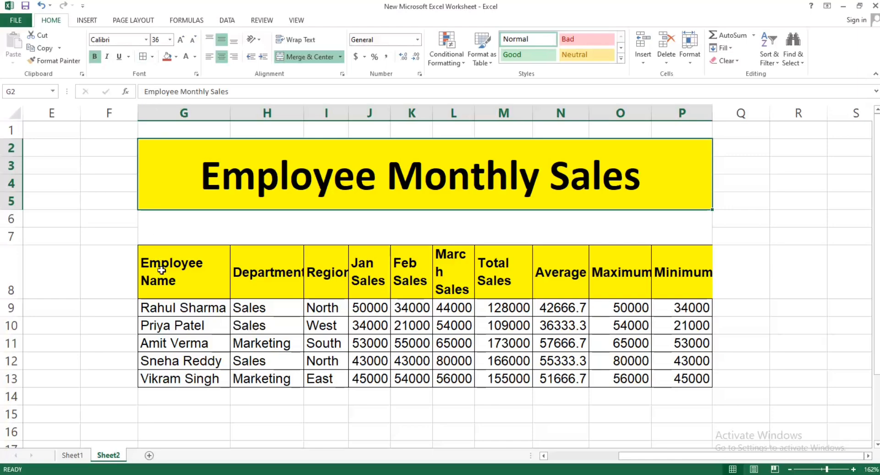
# Remove all borders from table range G8:P13 and check the unbordered cells
pyautogui.moveTo(188, 284); pyautogui.dragTo(691, 374)
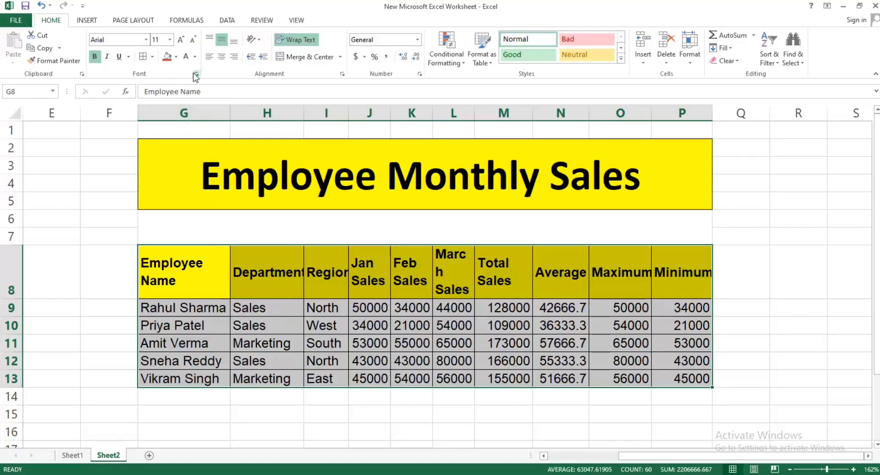
pyautogui.click(154, 56)
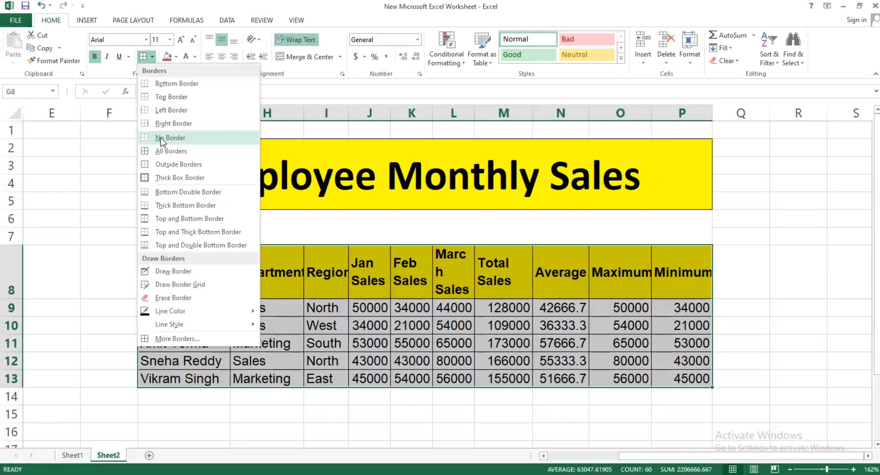
pyautogui.click(159, 136)
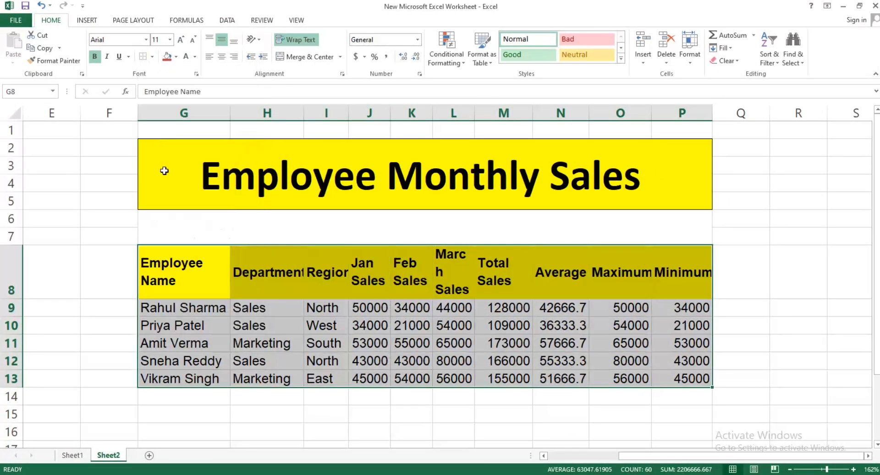
pyautogui.click(76, 236)
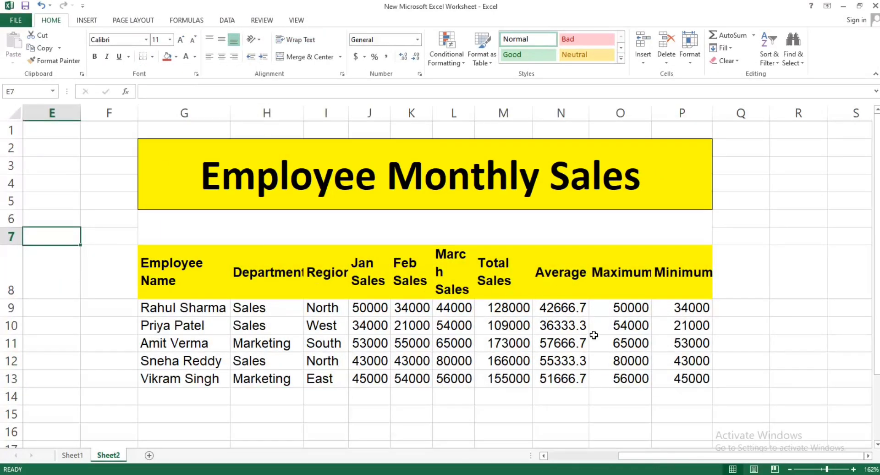
pyautogui.moveTo(461, 263); pyautogui.dragTo(438, 329)
pyautogui.moveTo(389, 270); pyautogui.dragTo(369, 361)
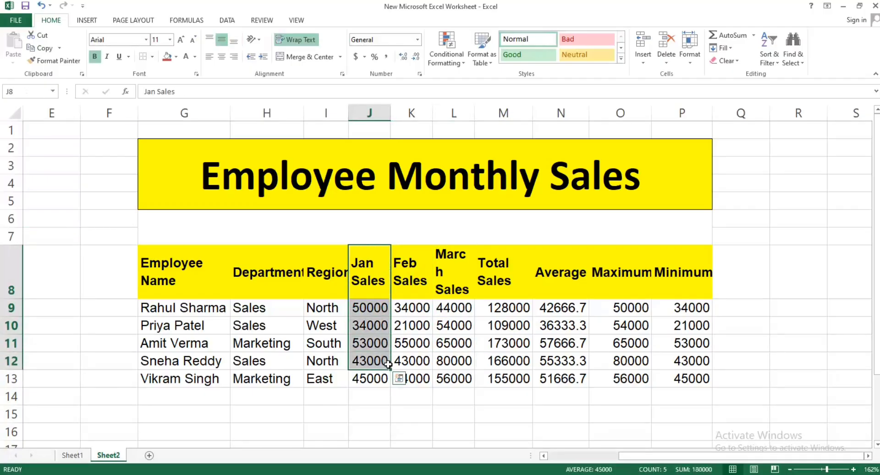
# Apply all borders to table range G8:P13
pyautogui.moveTo(223, 251); pyautogui.dragTo(676, 379)
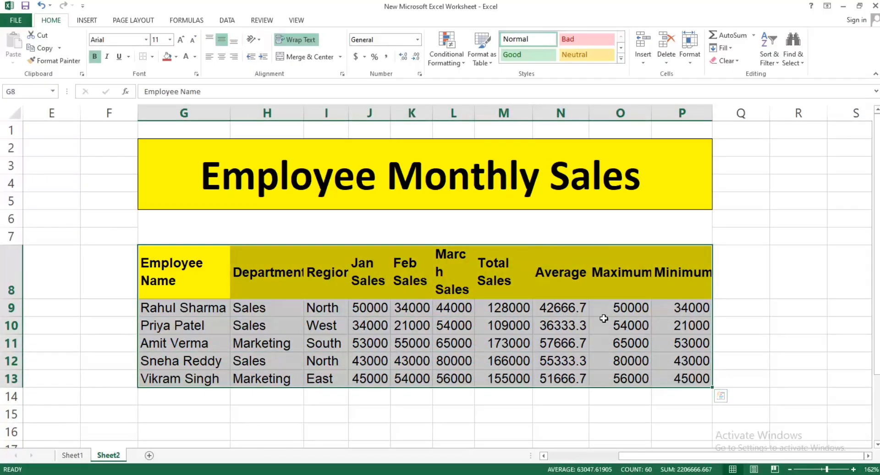
pyautogui.click(152, 56)
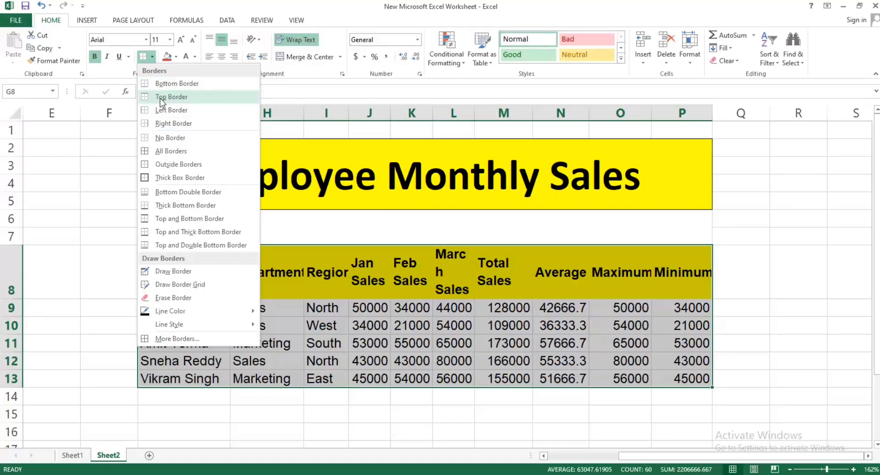
pyautogui.click(144, 151)
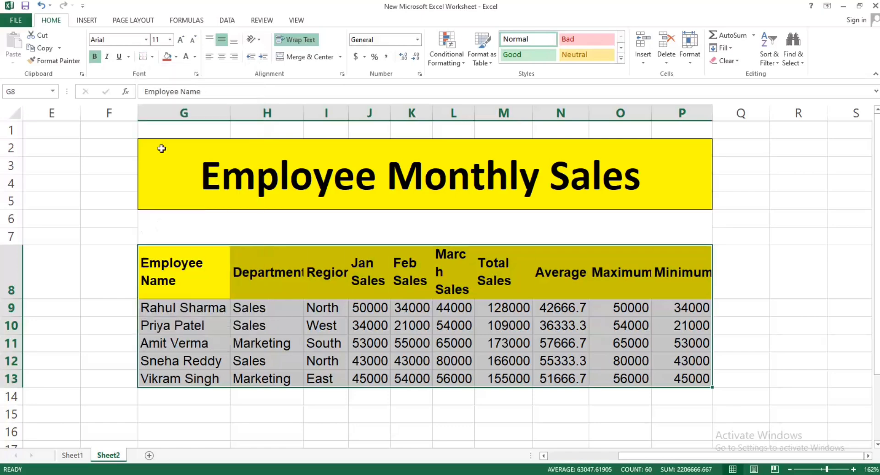
pyautogui.click(363, 234)
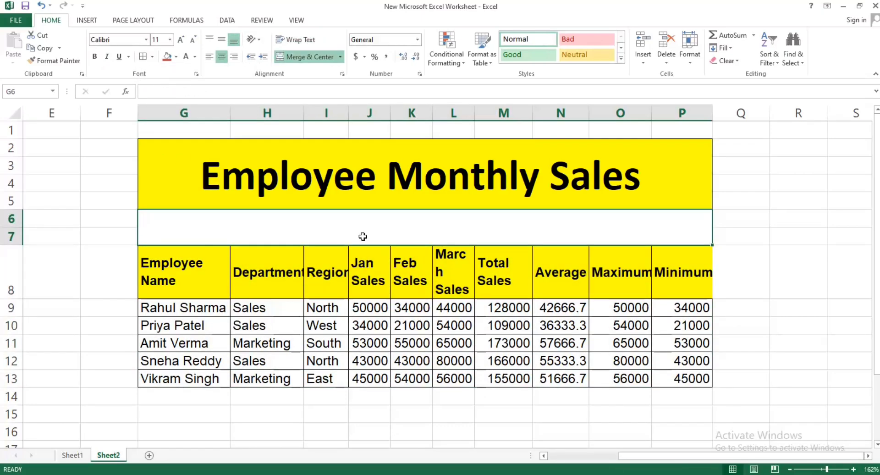
pyautogui.click(747, 273)
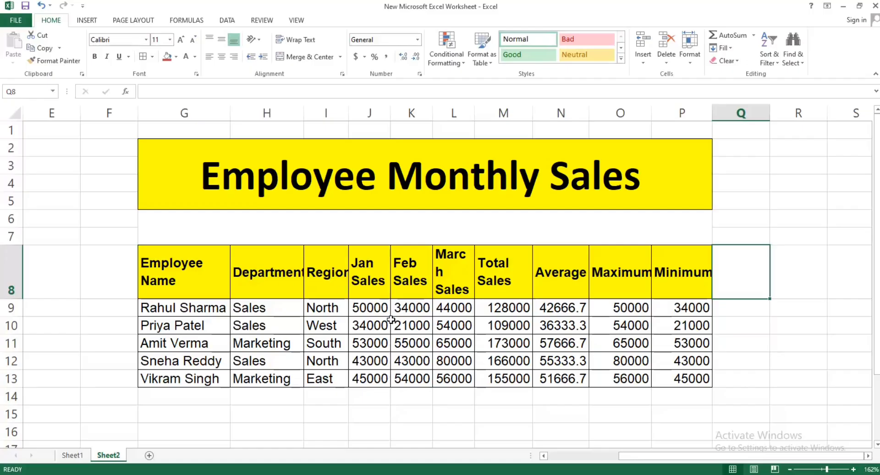
# Reduce the font size of table range G8:P13 to 10 and change its font to Calibri
pyautogui.moveTo(177, 272); pyautogui.dragTo(685, 377)
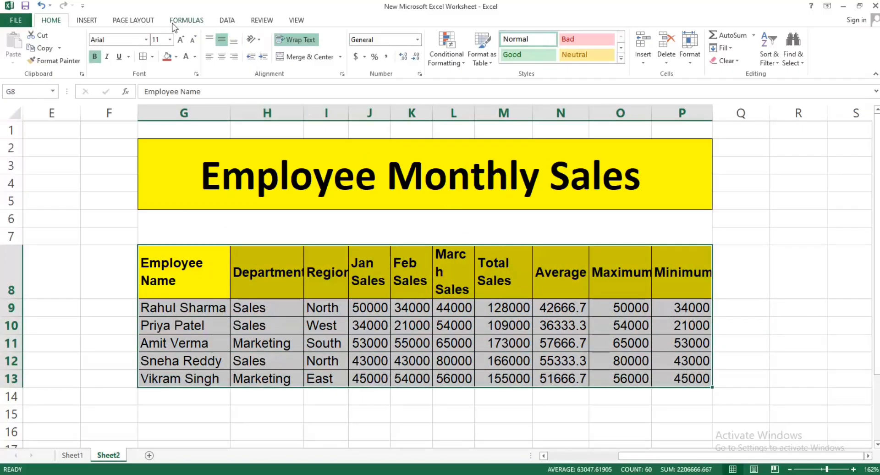
pyautogui.click(193, 39)
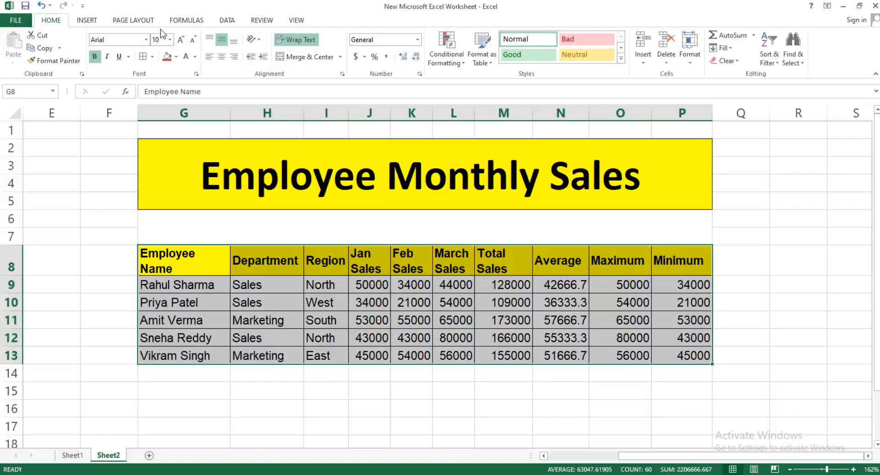
pyautogui.click(146, 40)
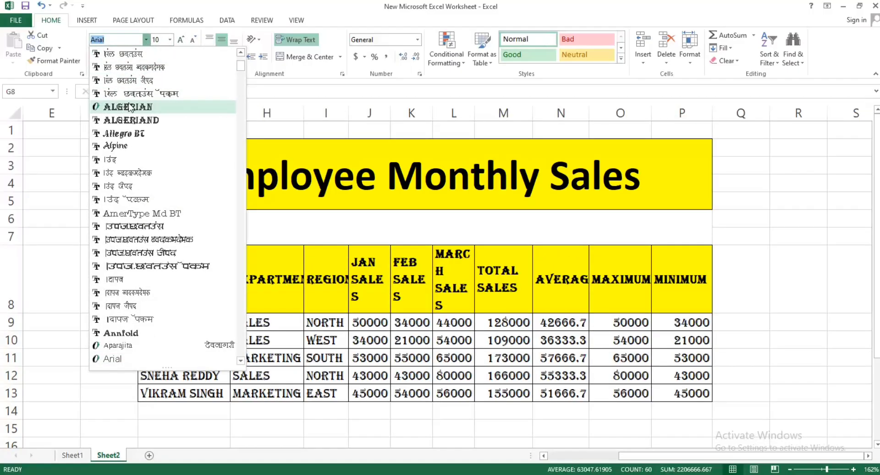
pyautogui.write('c')
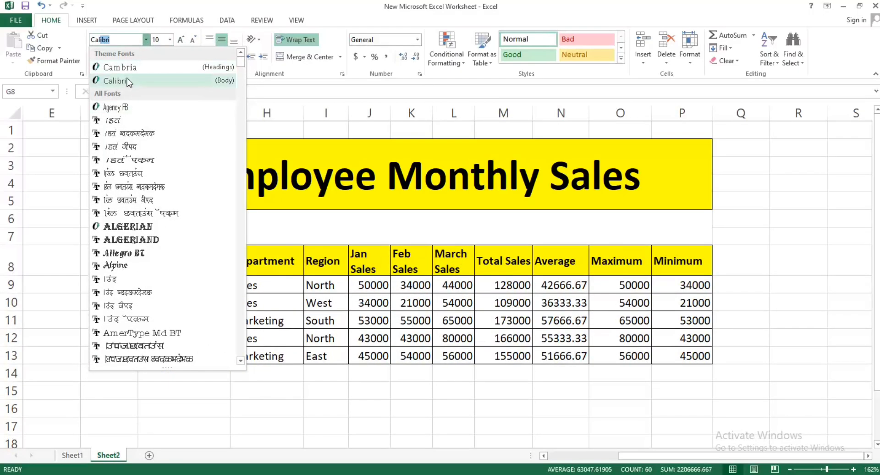
pyautogui.click(129, 82)
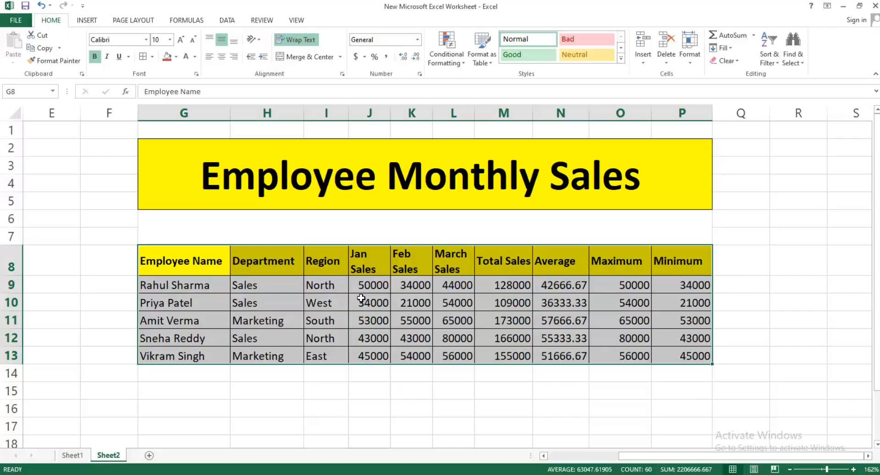
pyautogui.click(362, 299)
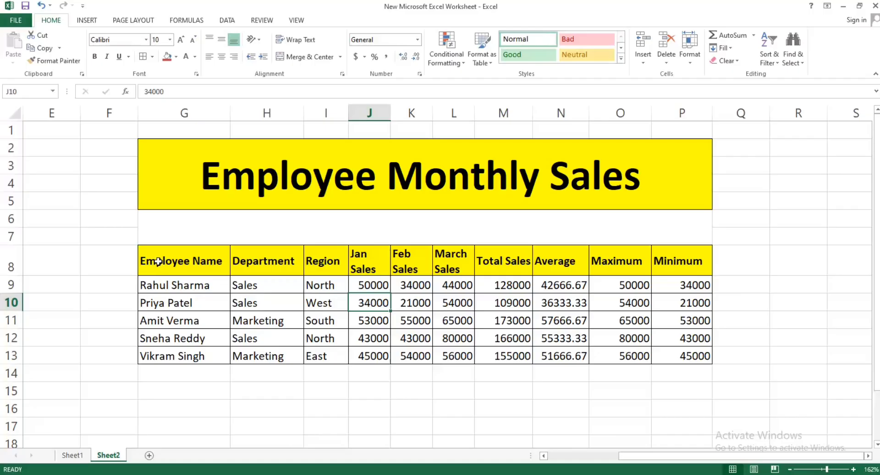
# Toggle bold off and on repeatedly for header row G8:P8, leaving the headers bold
pyautogui.moveTo(158, 261); pyautogui.dragTo(665, 264)
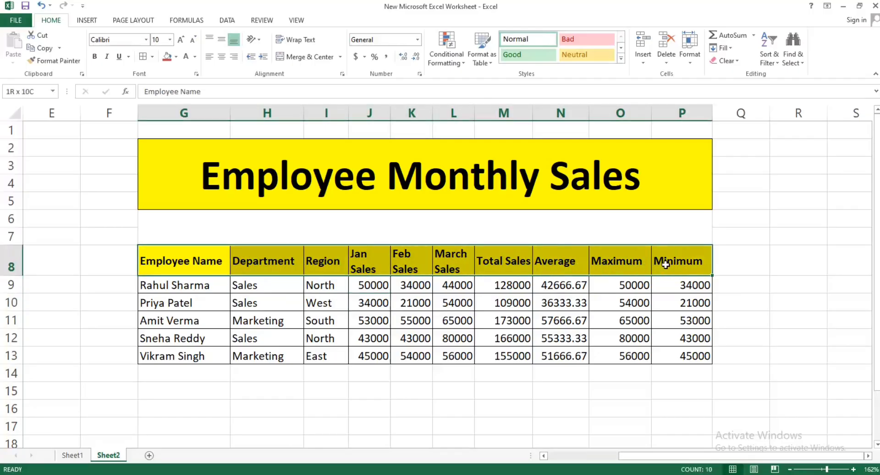
pyautogui.click(99, 56)
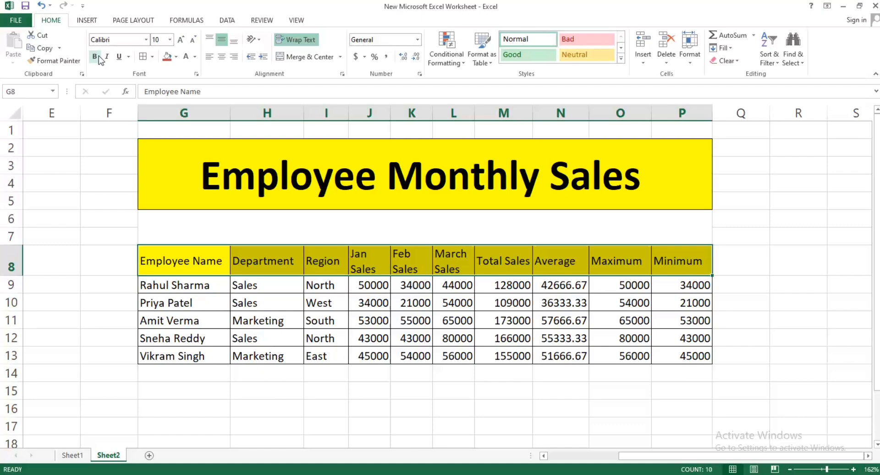
pyautogui.click(99, 56)
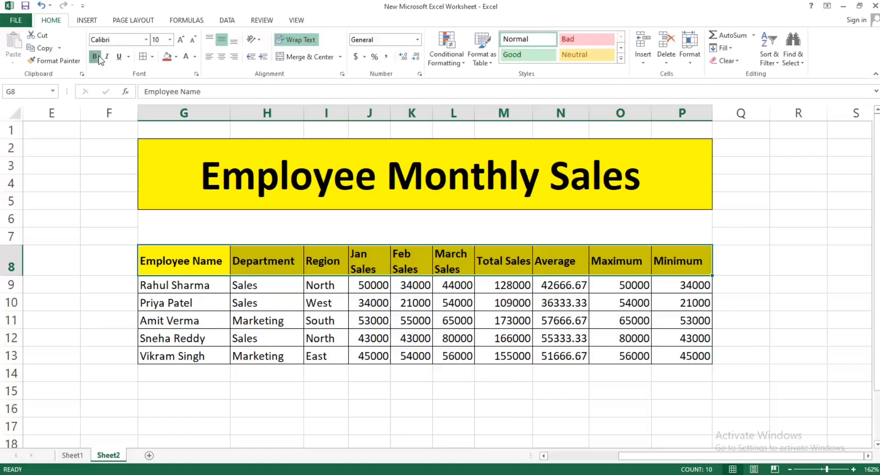
pyautogui.click(99, 57)
pyautogui.click(99, 57)
pyautogui.click(99, 57)
pyautogui.click(99, 57)
# Toggle italic on and off repeatedly for header row G8:P8, leaving the headers non-italic
pyautogui.click(107, 58)
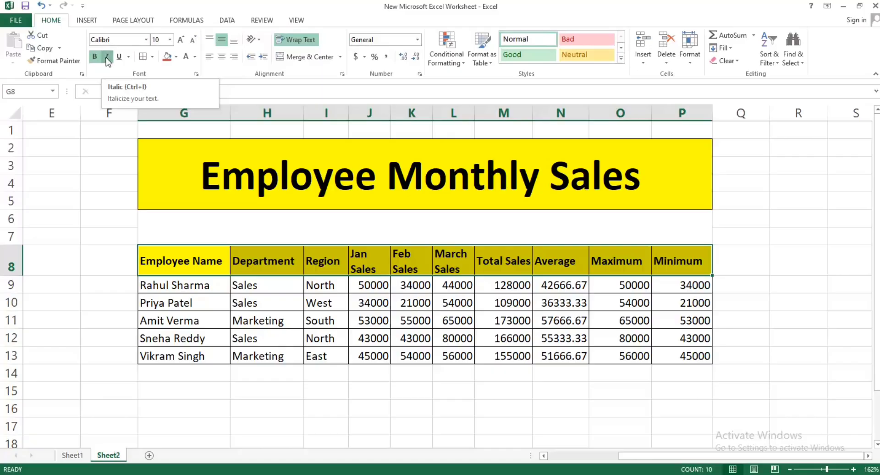
pyautogui.click(107, 58)
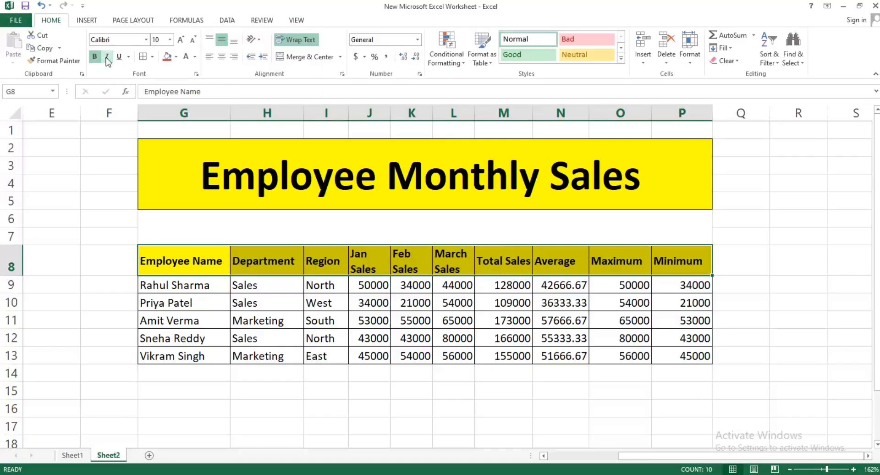
pyautogui.click(106, 58)
pyautogui.click(107, 58)
pyautogui.click(107, 59)
pyautogui.click(108, 59)
# Try single and double underlines alternately on header row G8:P8, finishing with the underline removed
pyautogui.click(119, 57)
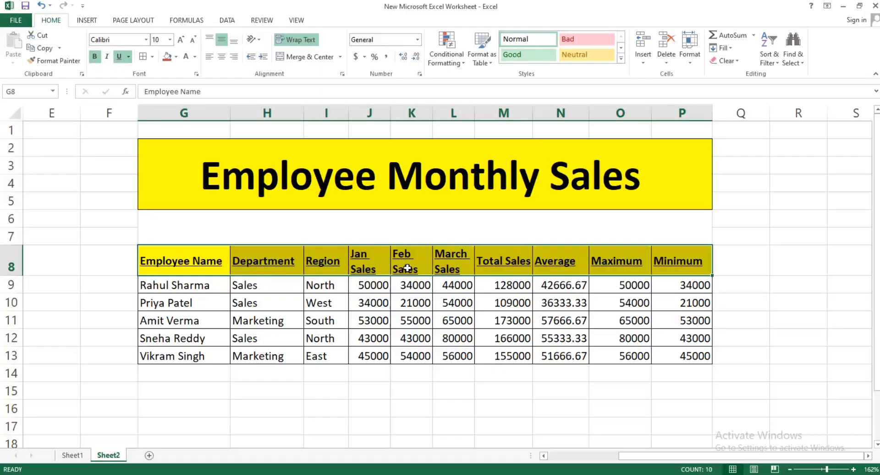
pyautogui.click(128, 57)
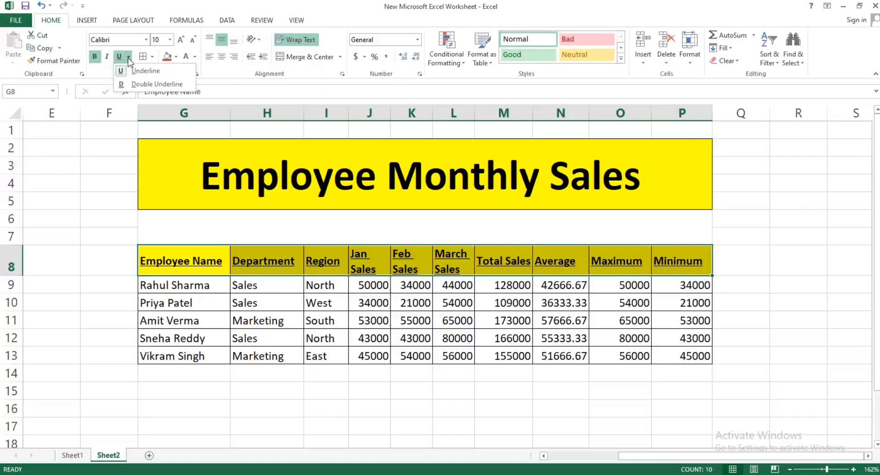
pyautogui.click(126, 88)
pyautogui.click(128, 58)
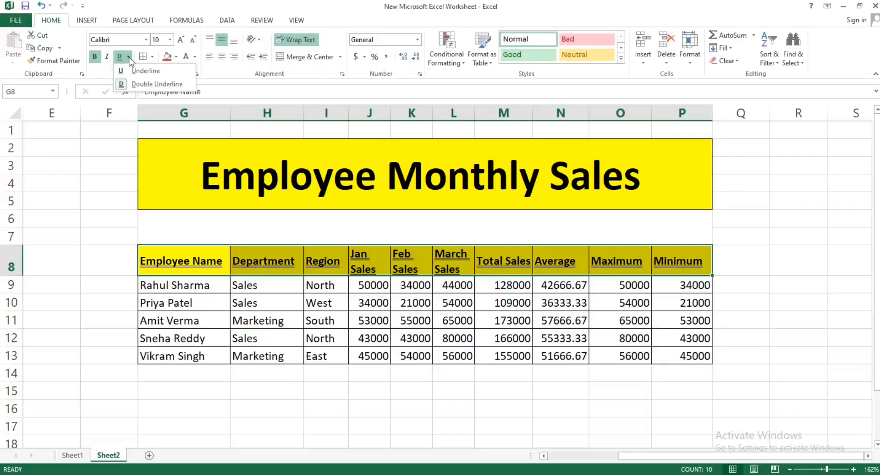
pyautogui.click(129, 76)
pyautogui.click(128, 57)
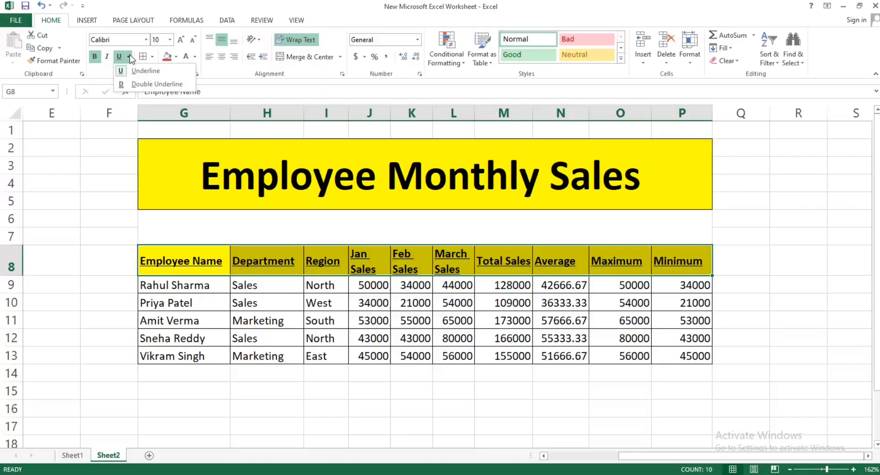
pyautogui.click(132, 87)
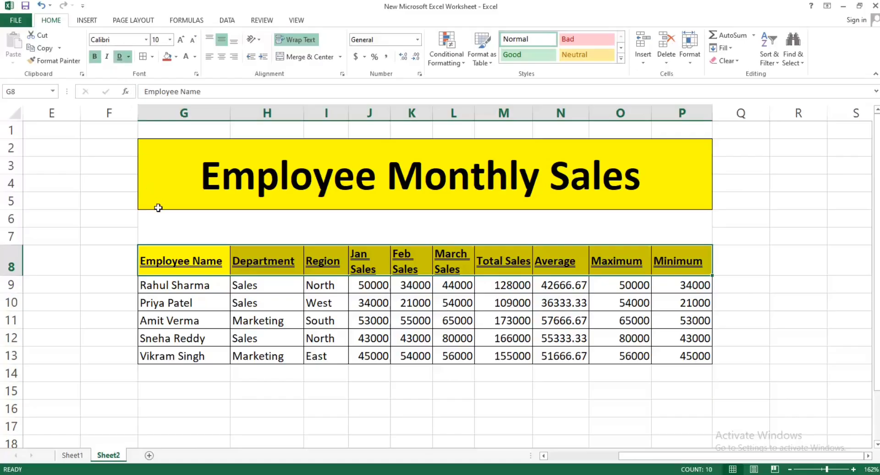
pyautogui.click(120, 57)
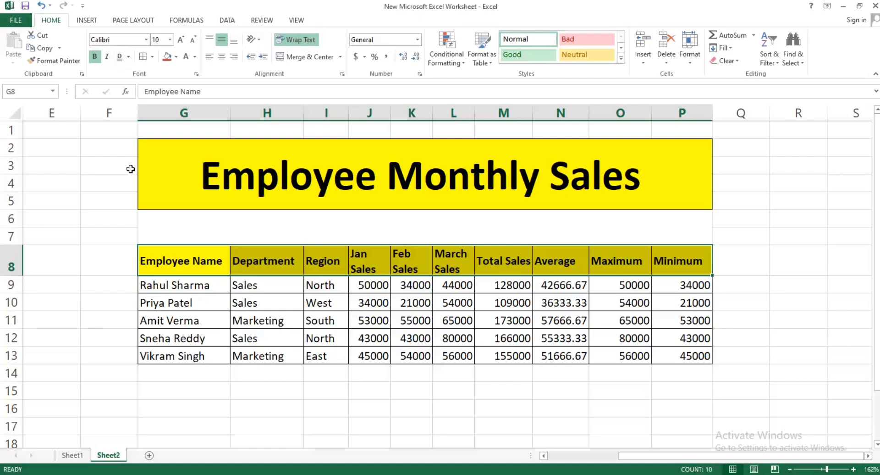
# Turn bold off and back on for header row G8:P8 and deselect the row
pyautogui.click(95, 57)
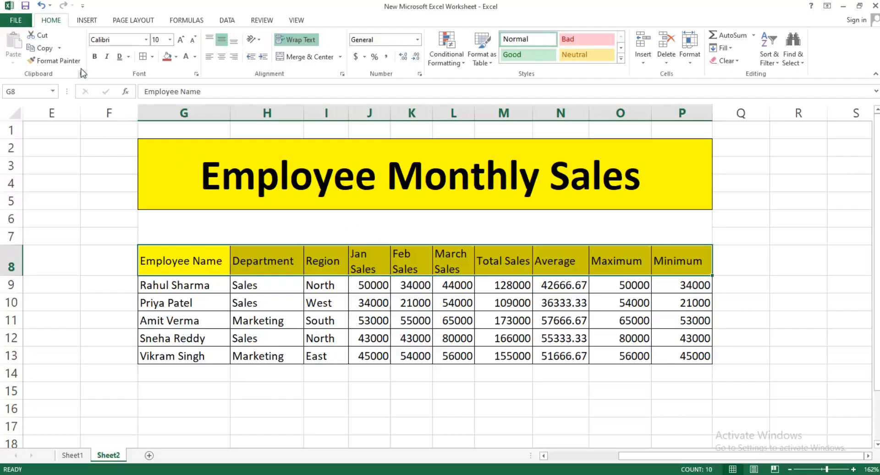
pyautogui.click(95, 57)
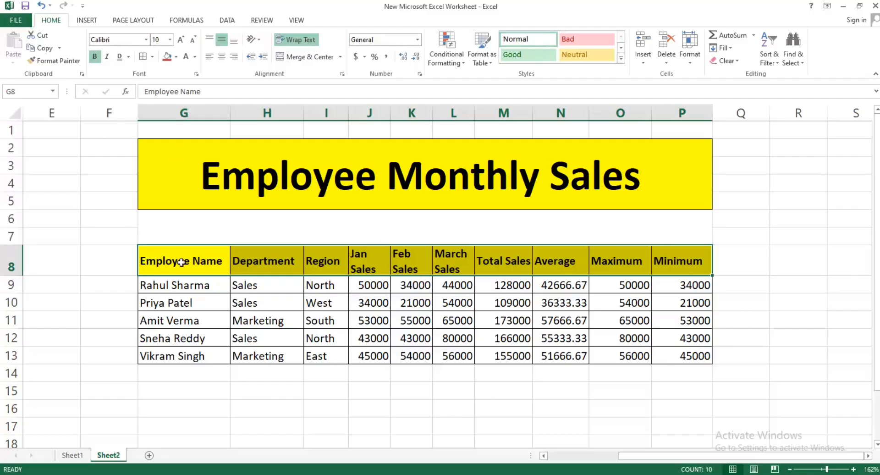
pyautogui.click(178, 259)
pyautogui.click(127, 259)
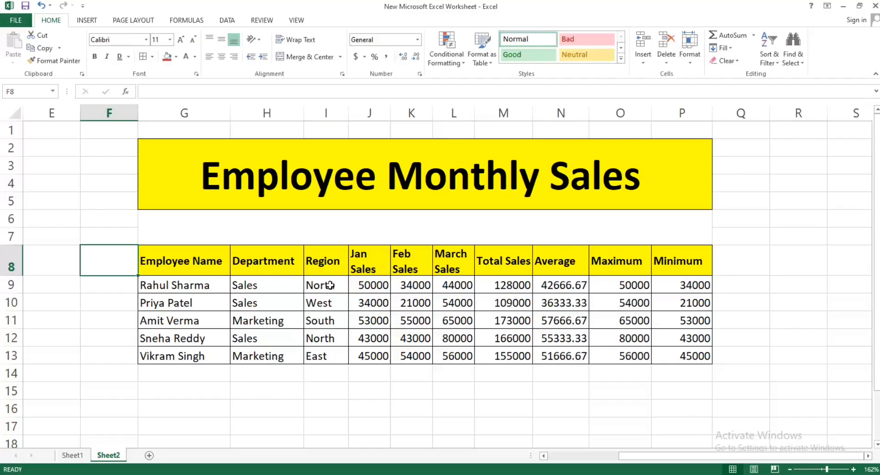
# Select the whole table range G8:P13, from the header row to the last employee row
pyautogui.click(388, 290)
pyautogui.moveTo(198, 253); pyautogui.dragTo(678, 354)
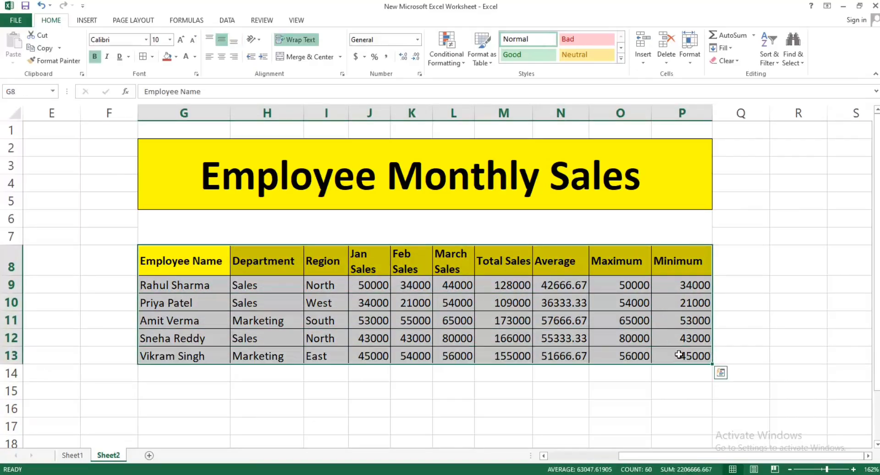